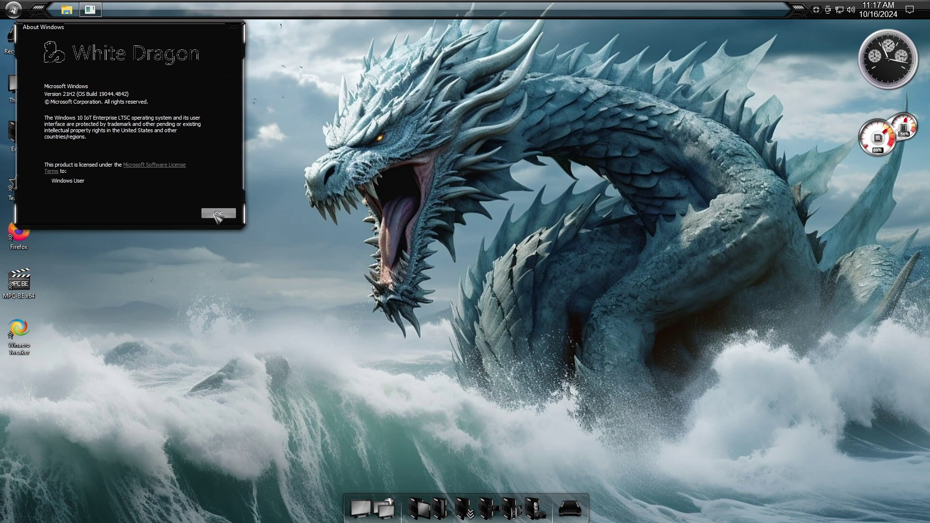
# Close the About Windows dialog, view the running processes and the CPU and memory performance in Task Manager, and close it.
pyautogui.click(483, 475)
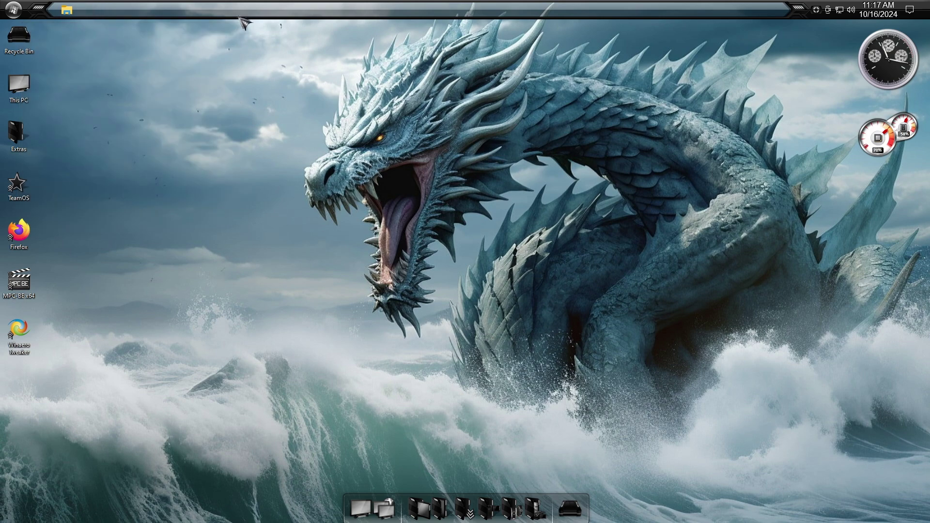
pyautogui.rightClick(255, 16)
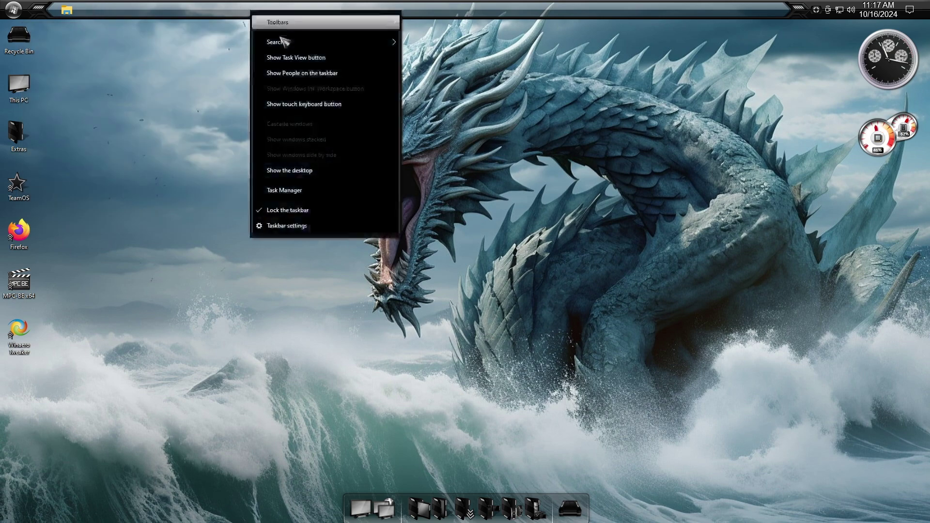
pyautogui.click(288, 191)
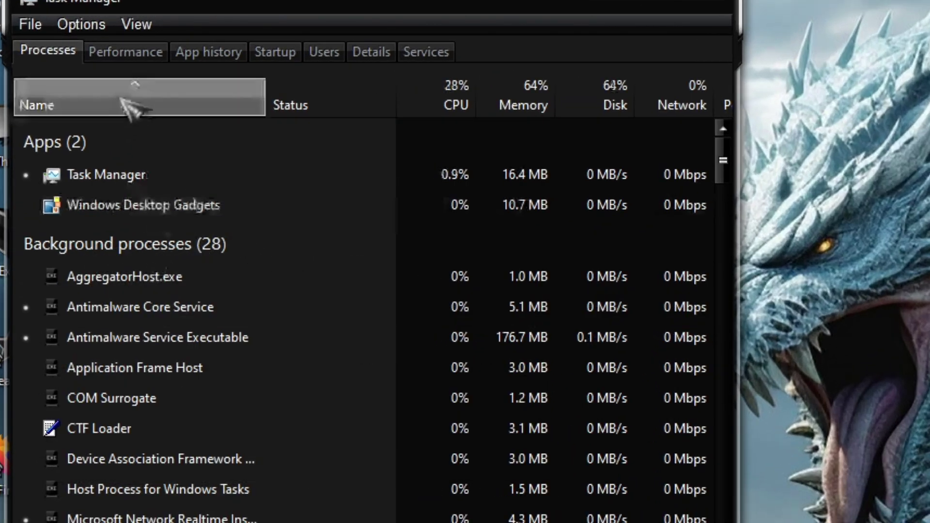
pyautogui.click(135, 57)
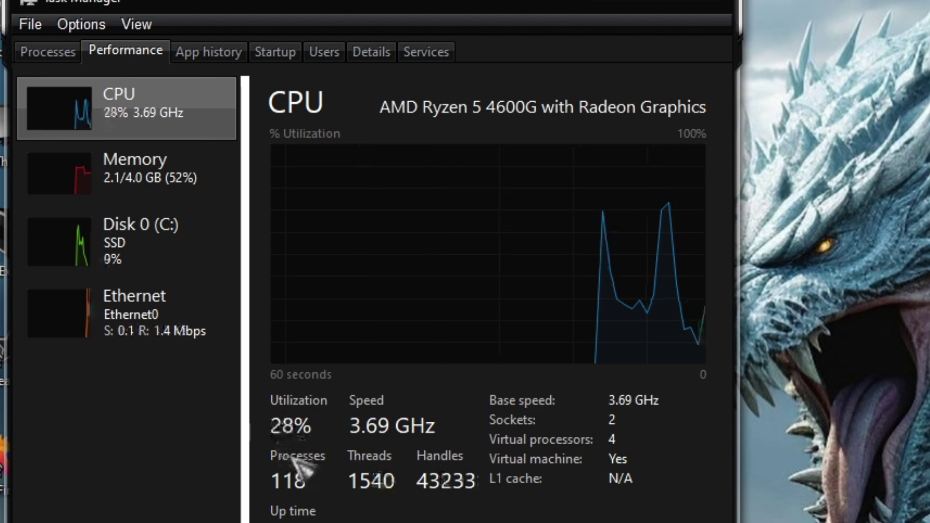
pyautogui.click(184, 202)
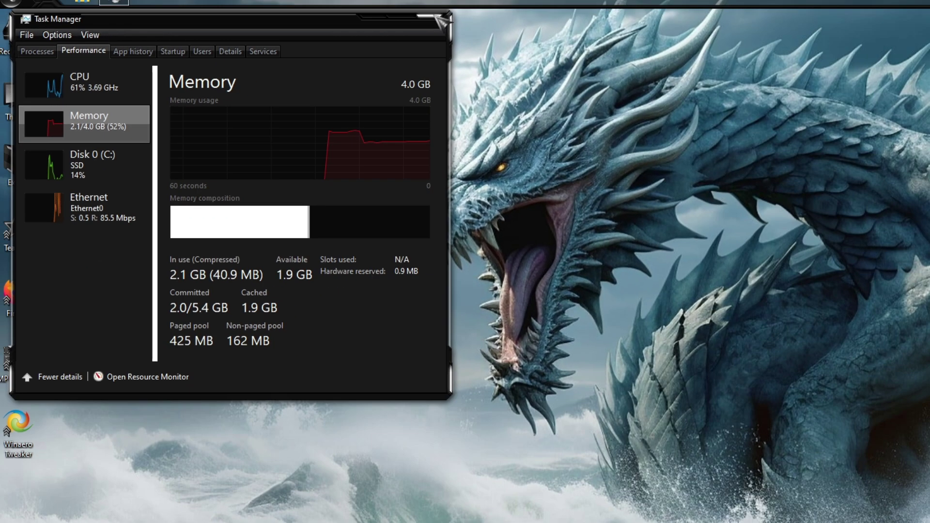
pyautogui.click(436, 18)
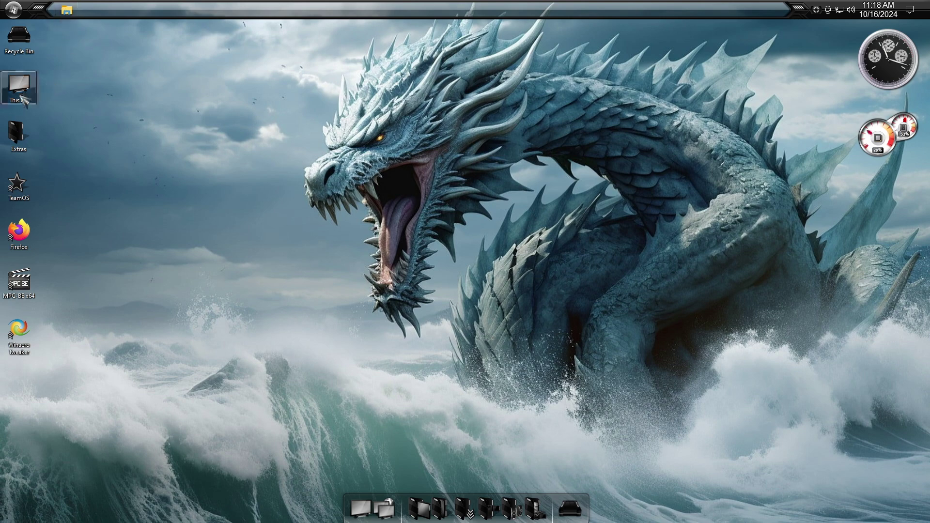
# Open This PC, check the space usage in the properties of Local Disk (C:), and close both windows.
pyautogui.doubleClick(21, 96)
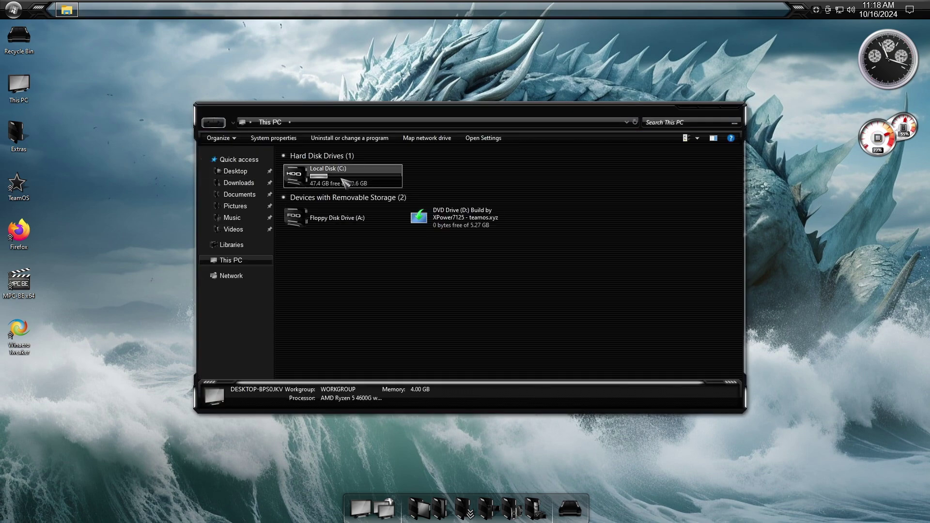
pyautogui.rightClick(345, 182)
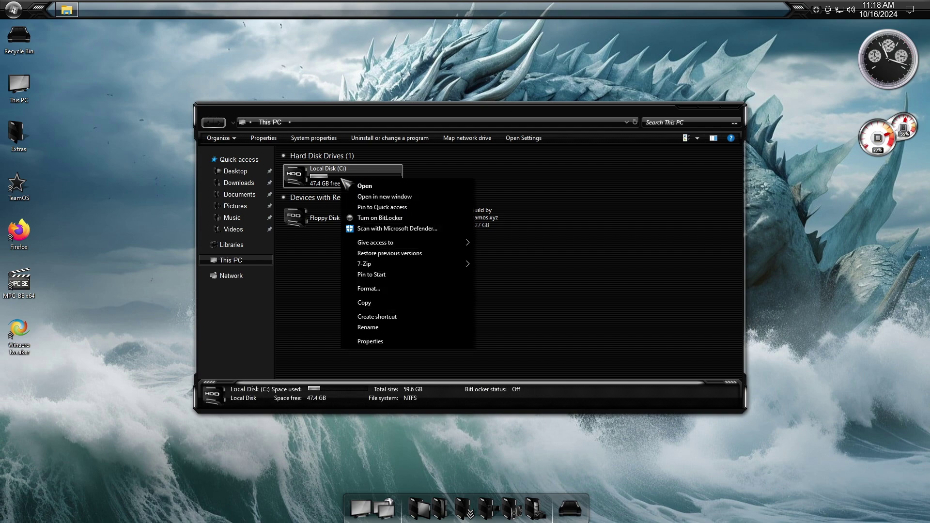
pyautogui.click(378, 341)
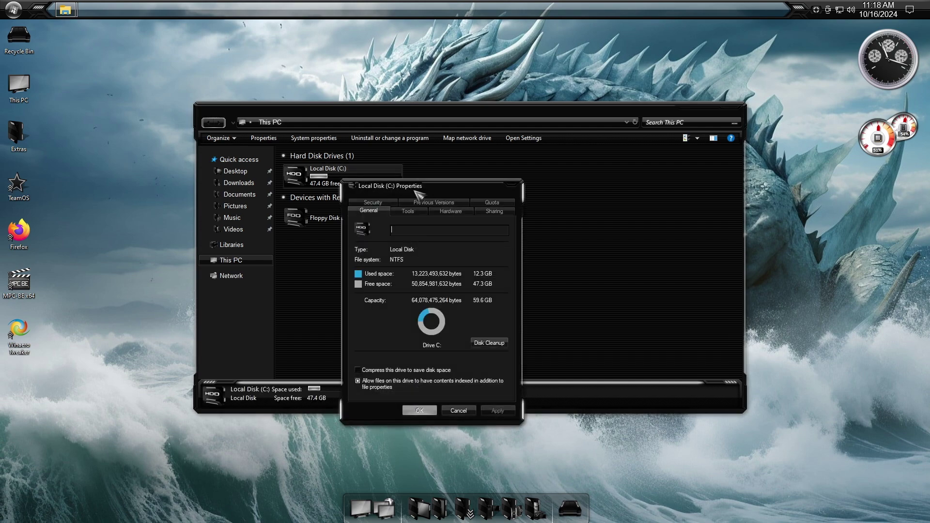
pyautogui.moveTo(422, 188); pyautogui.dragTo(652, 123)
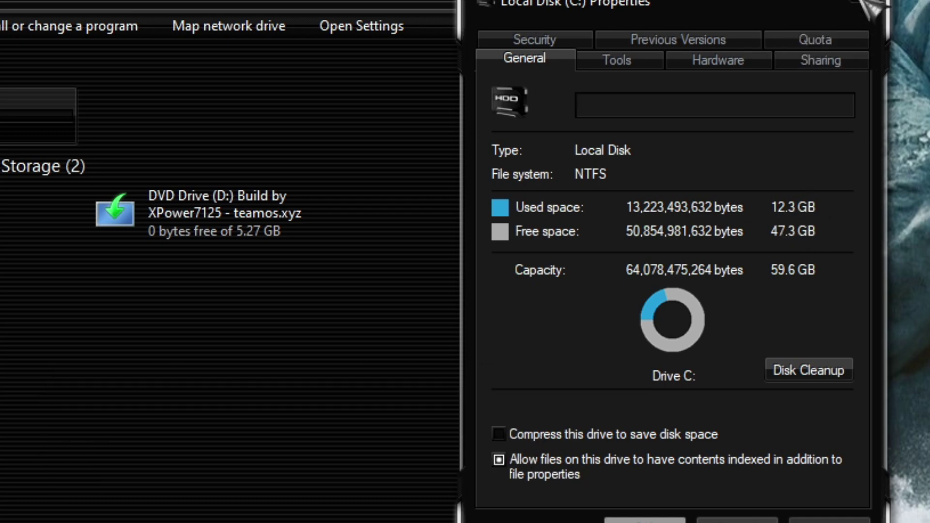
pyautogui.click(869, 4)
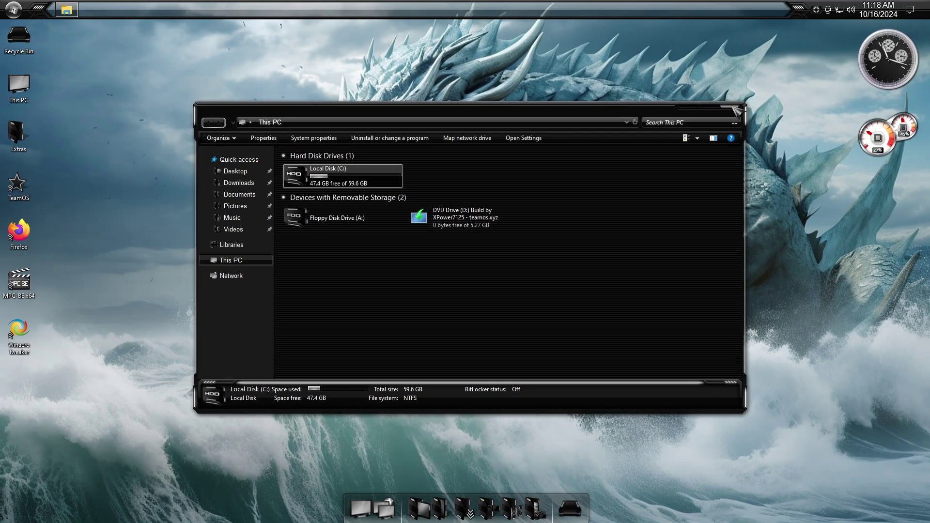
pyautogui.hotkey('alt', 'F4')
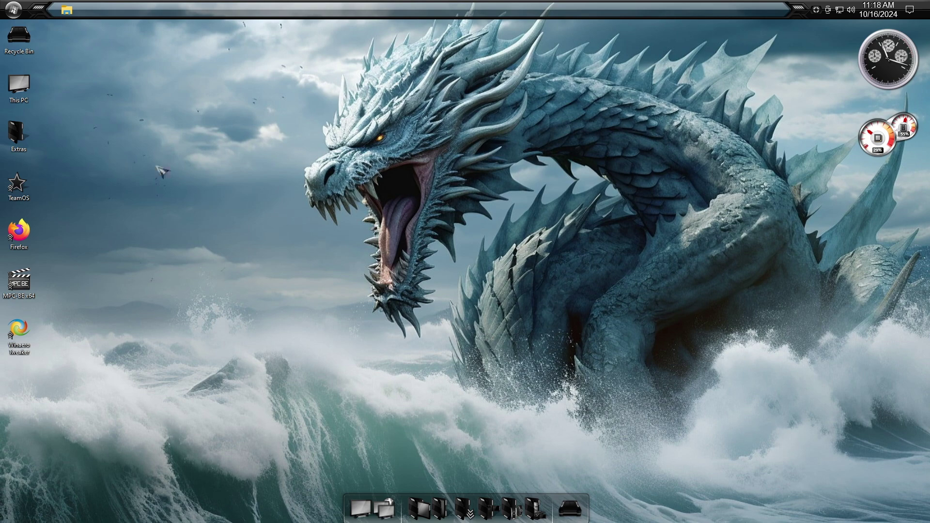
# Open Control Panel and bring up the list of installed programs for uninstalling.
pyautogui.click(15, 10)
pyautogui.click(278, 221)
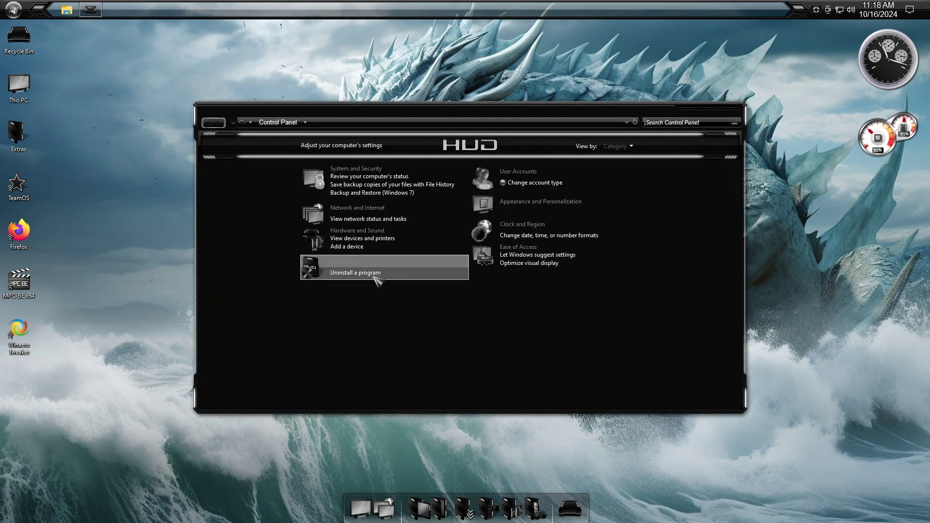
pyautogui.click(375, 278)
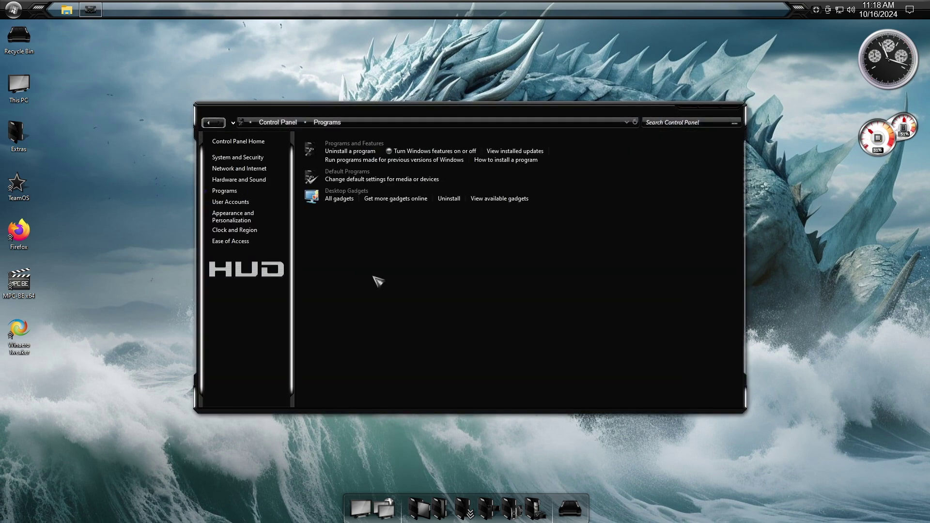
pyautogui.click(209, 123)
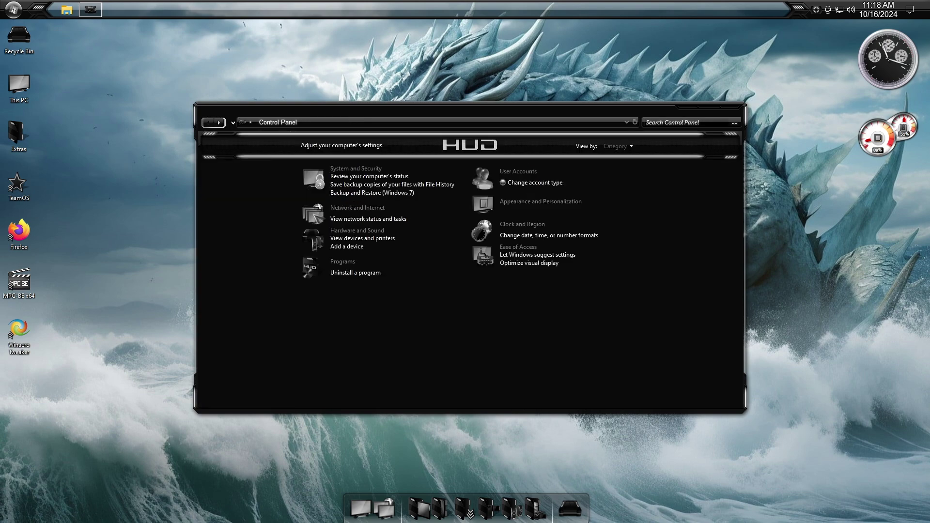
pyautogui.click(365, 274)
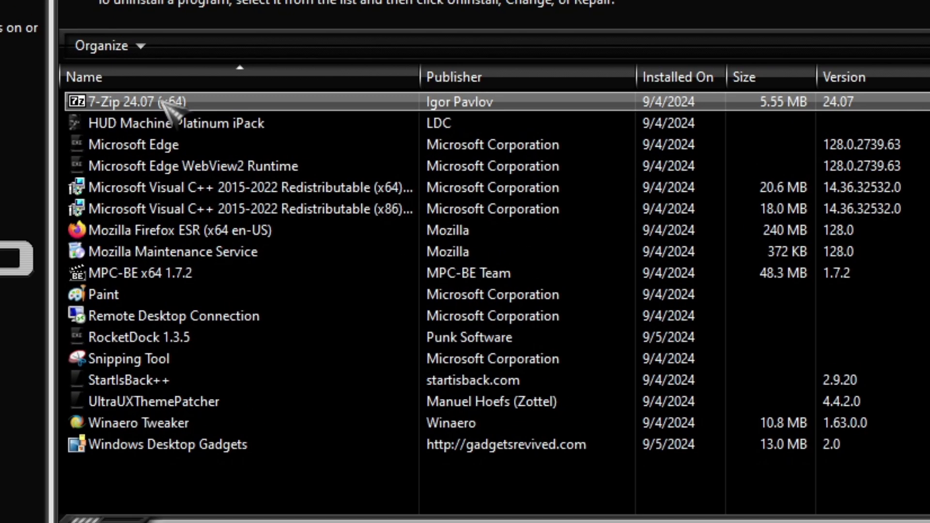
# Examine the installed programs one by one, from 7-Zip and HUD Machine Platinum iPack down to Windows Desktop Gadgets.
pyautogui.click(357, 129)
pyautogui.click(199, 124)
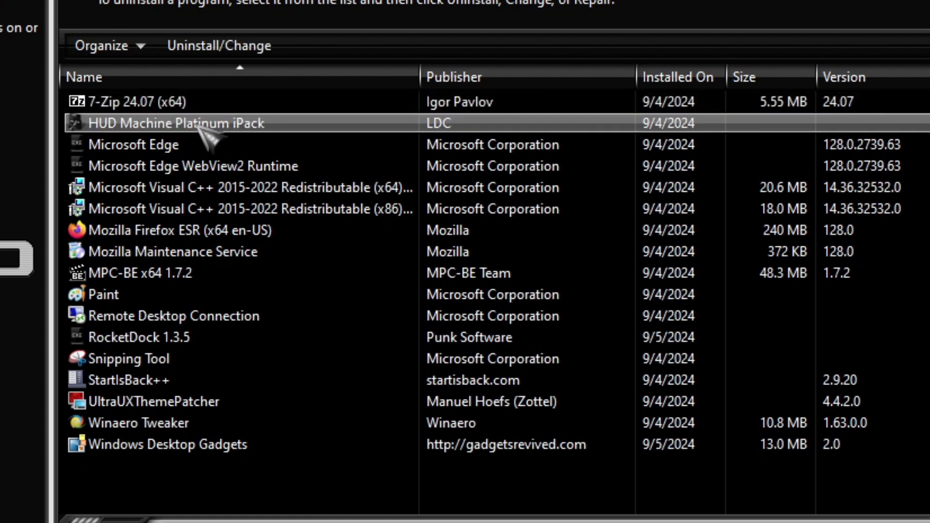
pyautogui.click(153, 145)
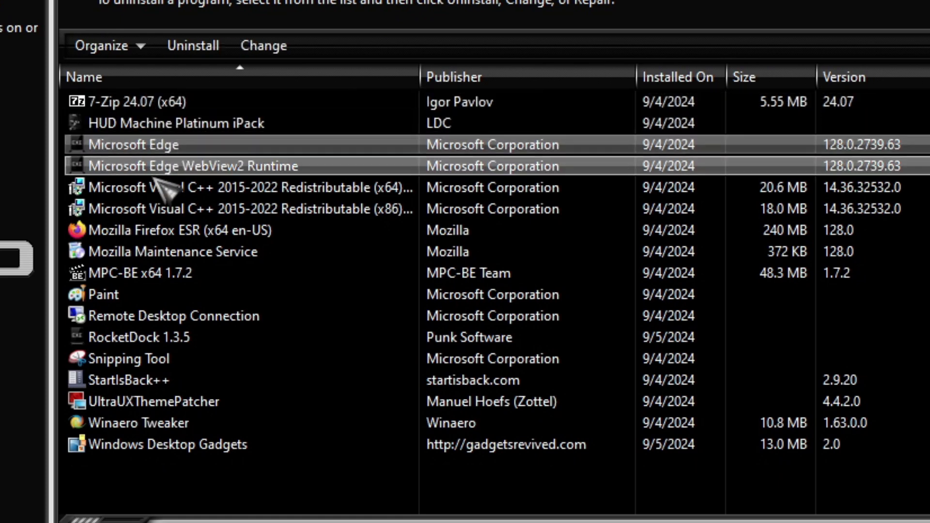
pyautogui.click(167, 192)
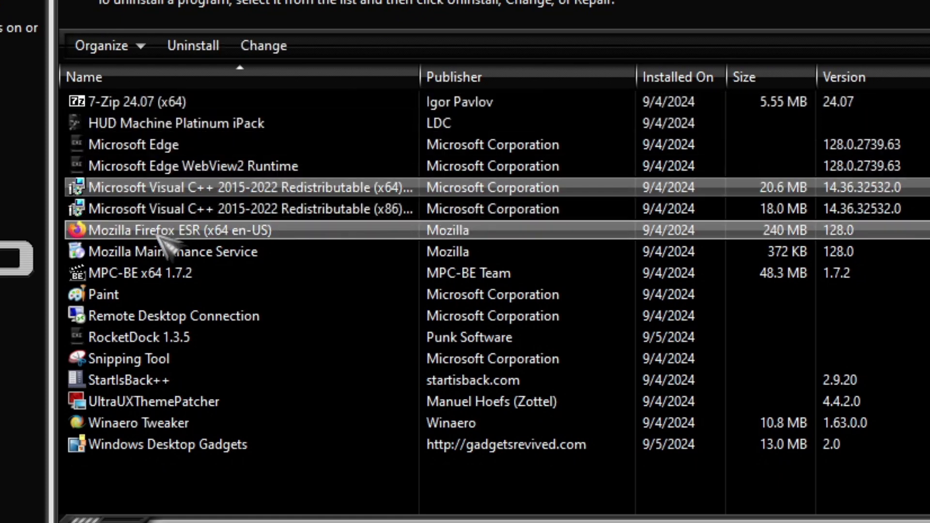
pyautogui.click(193, 231)
pyautogui.click(190, 274)
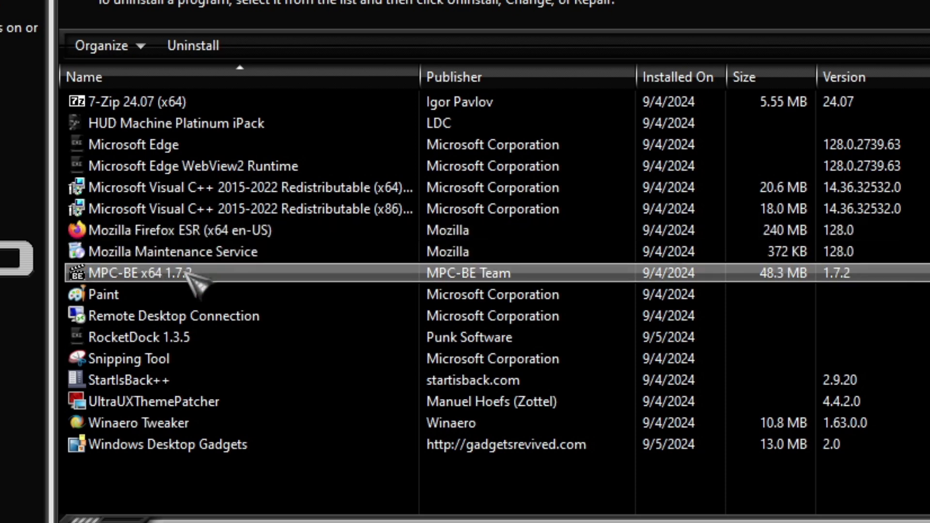
pyautogui.click(143, 296)
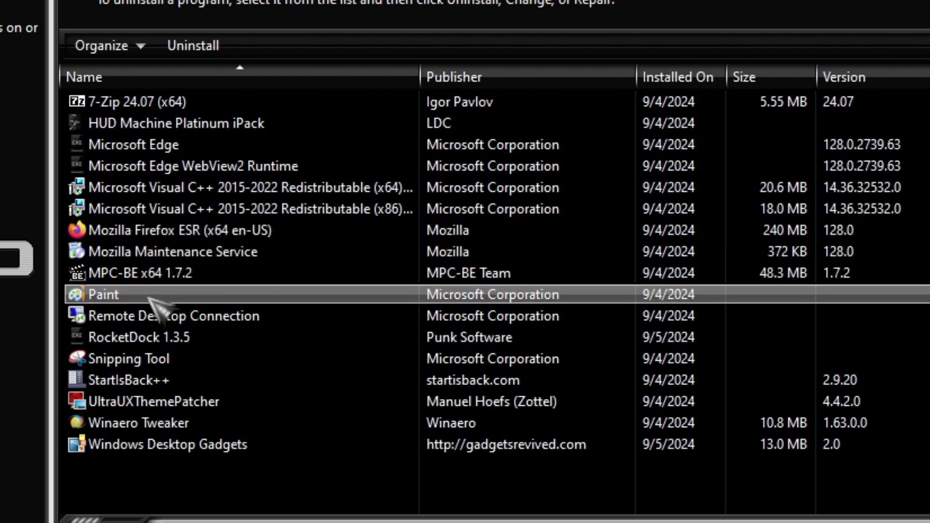
pyautogui.click(162, 316)
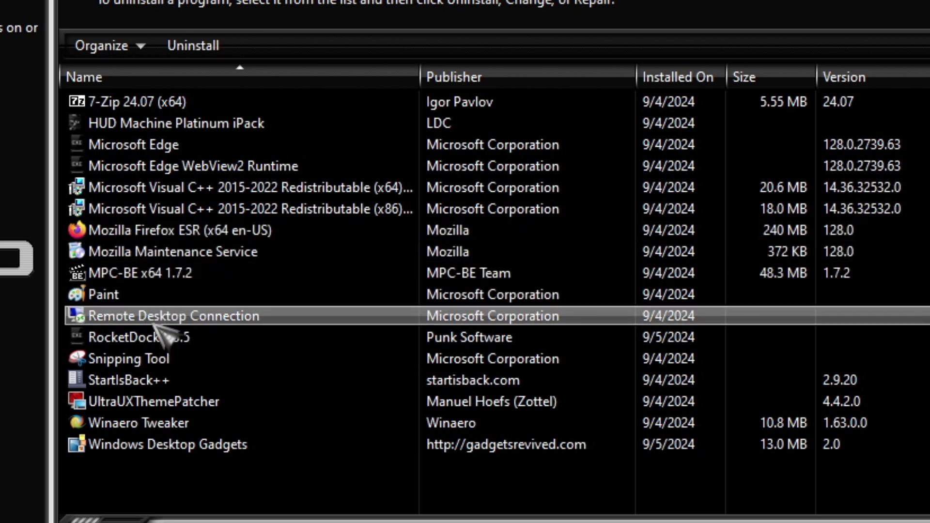
pyautogui.click(145, 339)
pyautogui.click(149, 360)
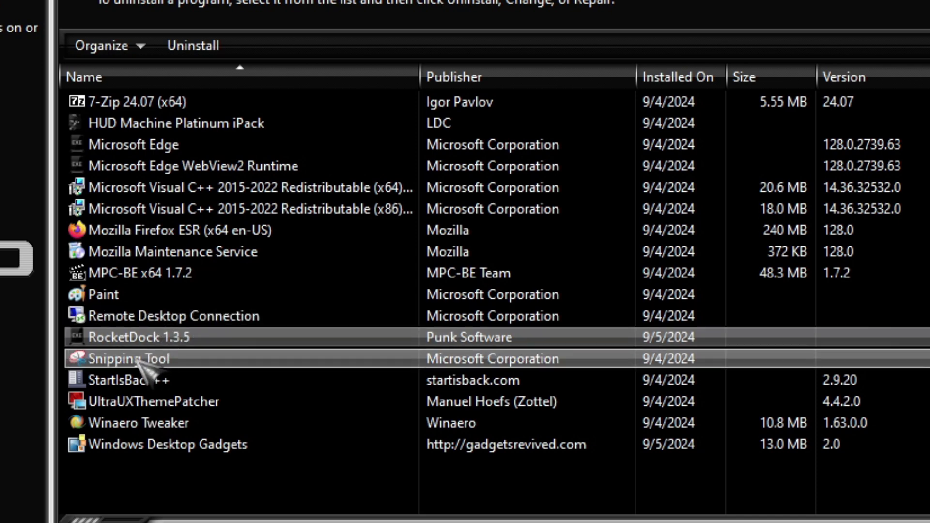
pyautogui.click(130, 379)
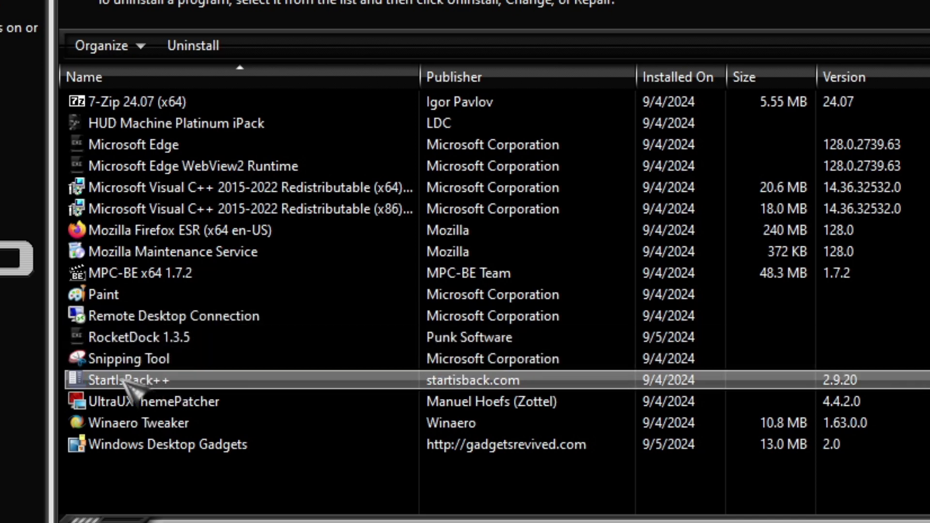
pyautogui.click(136, 401)
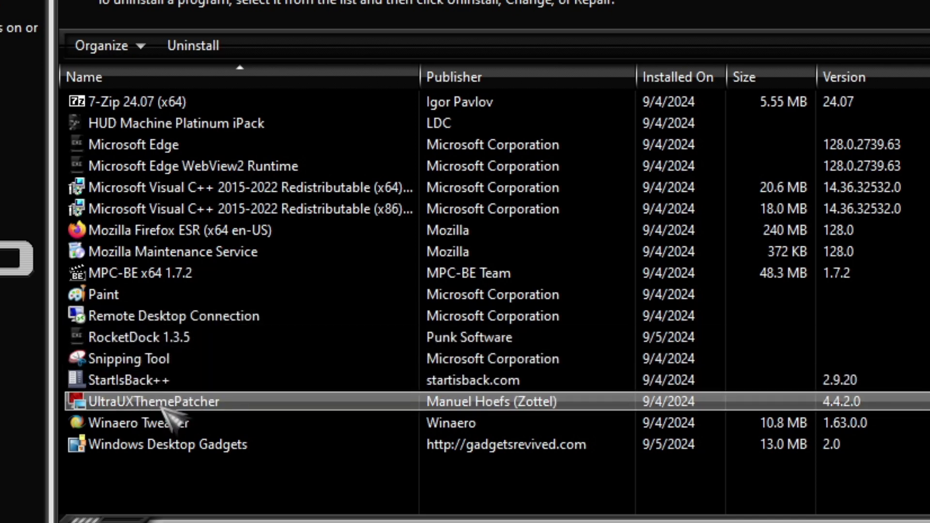
pyautogui.click(149, 421)
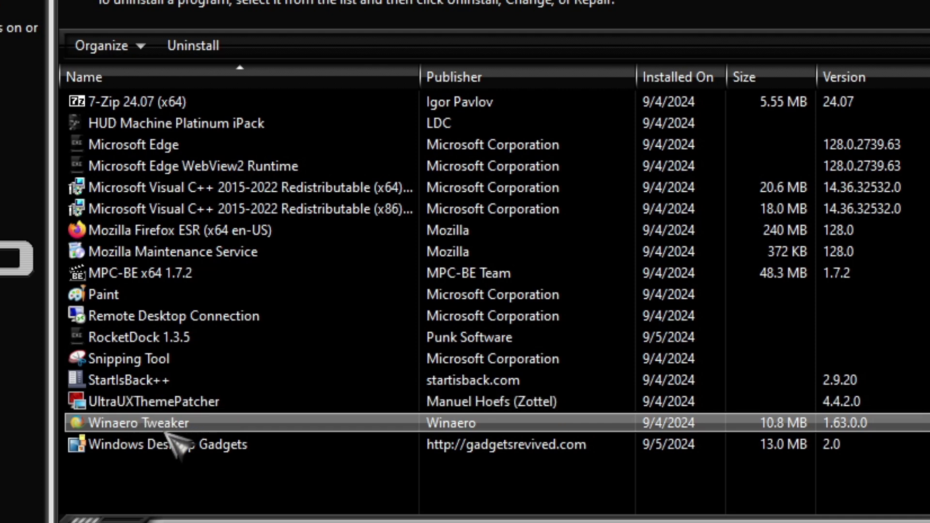
pyautogui.click(162, 443)
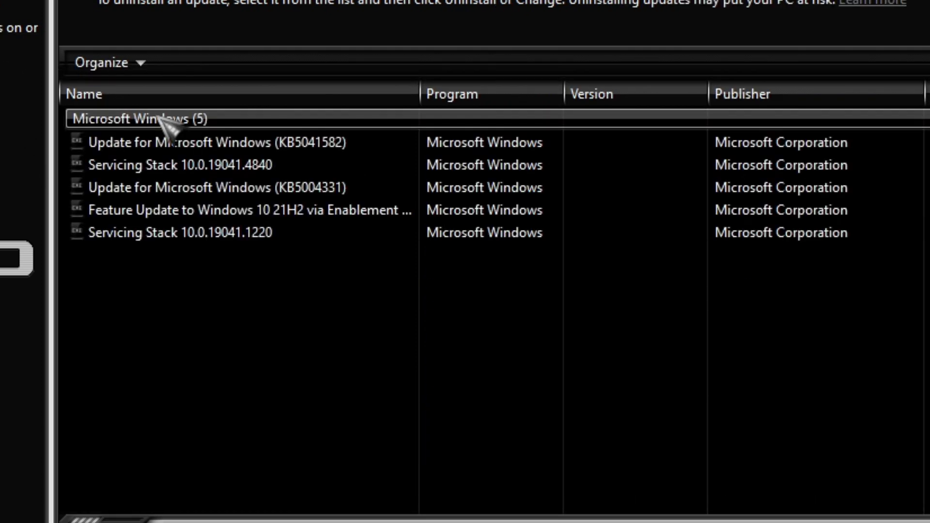
# Review the installed Windows updates and the optional features in the Windows Features dialog, and close the windows without changes.
pyautogui.click(184, 232)
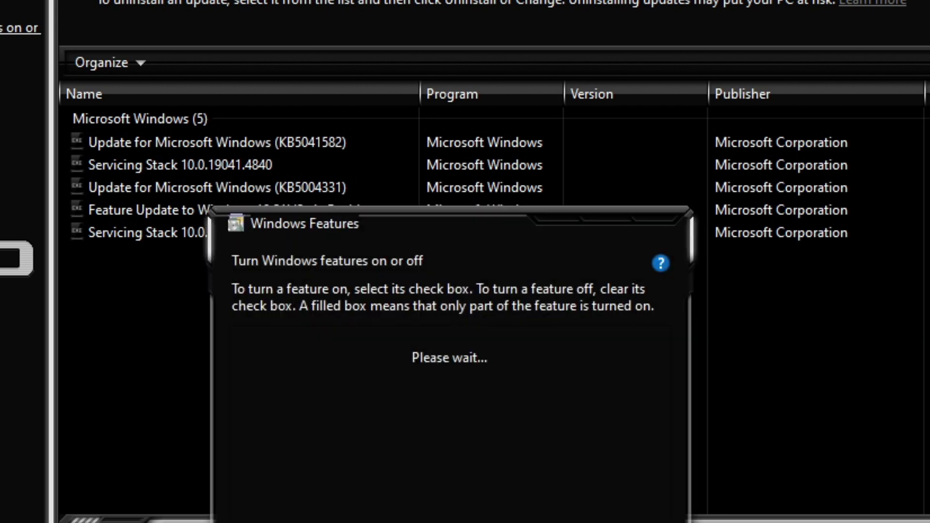
pyautogui.moveTo(482, 224); pyautogui.dragTo(721, 0)
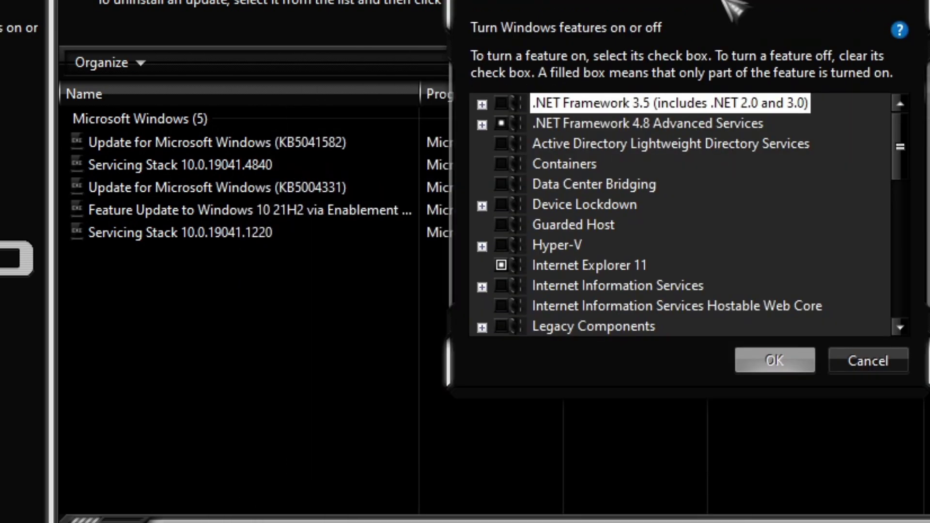
pyautogui.click(664, 125)
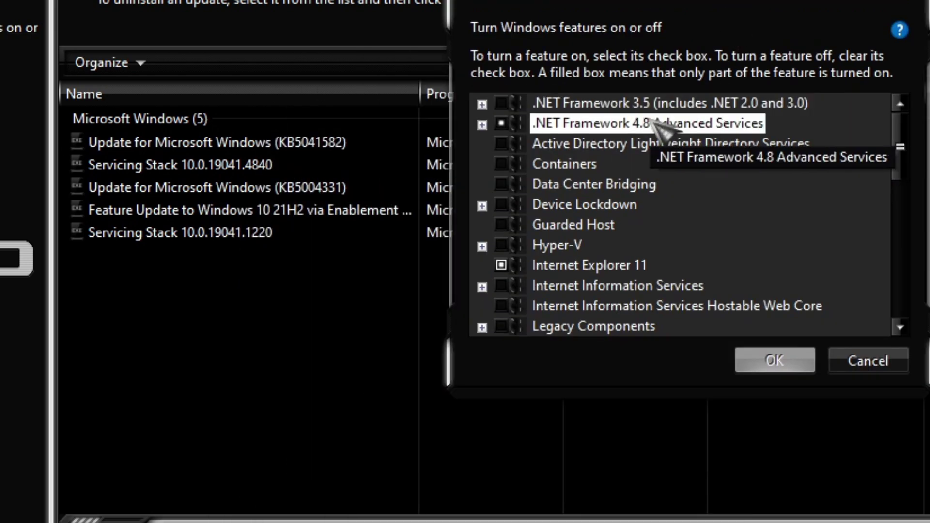
pyautogui.scroll(-4, 712, 264)
pyautogui.scroll(4, 712, 264)
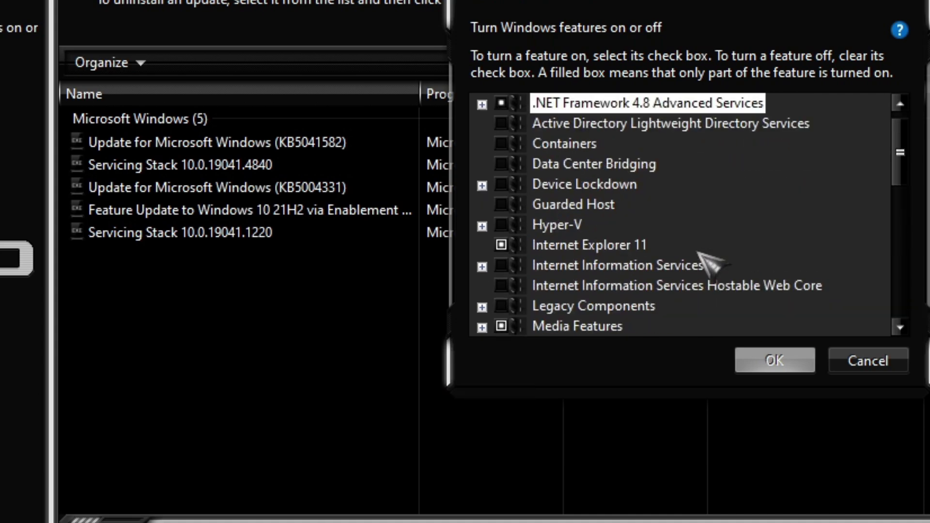
pyautogui.click(906, 8)
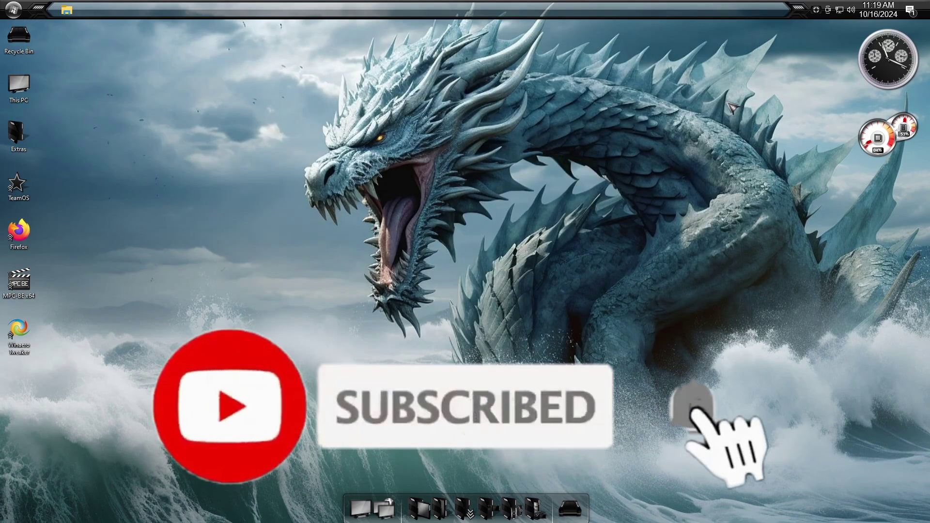
pyautogui.rightClick(747, 90)
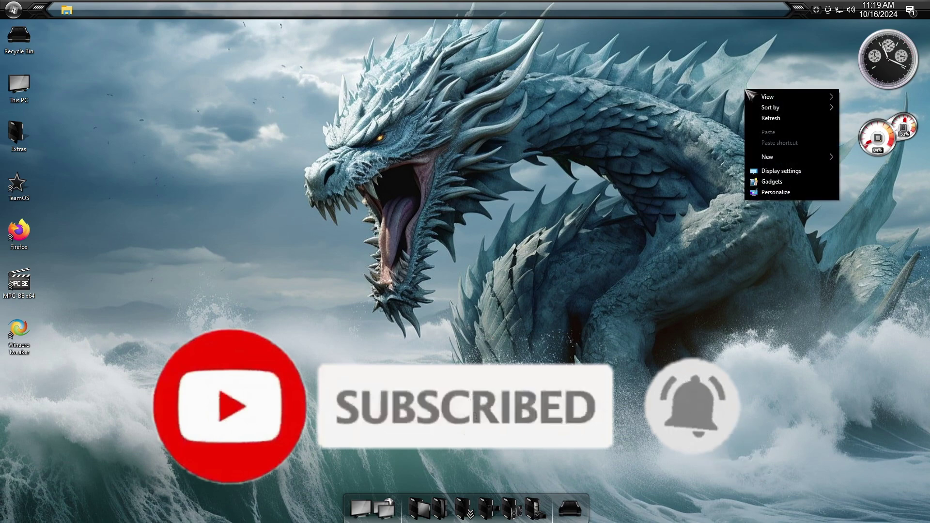
pyautogui.click(729, 164)
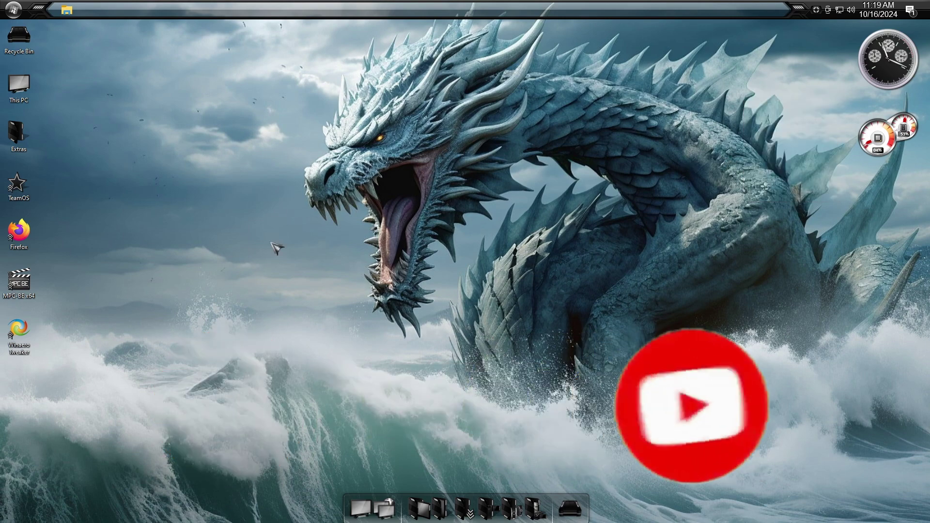
# Open the Extras folder, check HWID_Activation.cmd, Microsoft Store online installer.bat and UltraUXThemePatcher_4.4.2.exe, and close the folder.
pyautogui.doubleClick(18, 139)
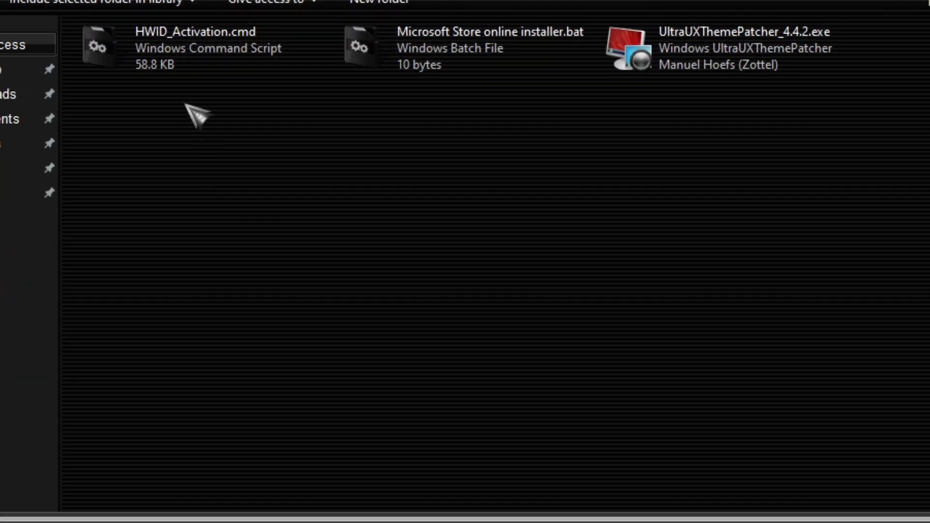
pyautogui.click(202, 57)
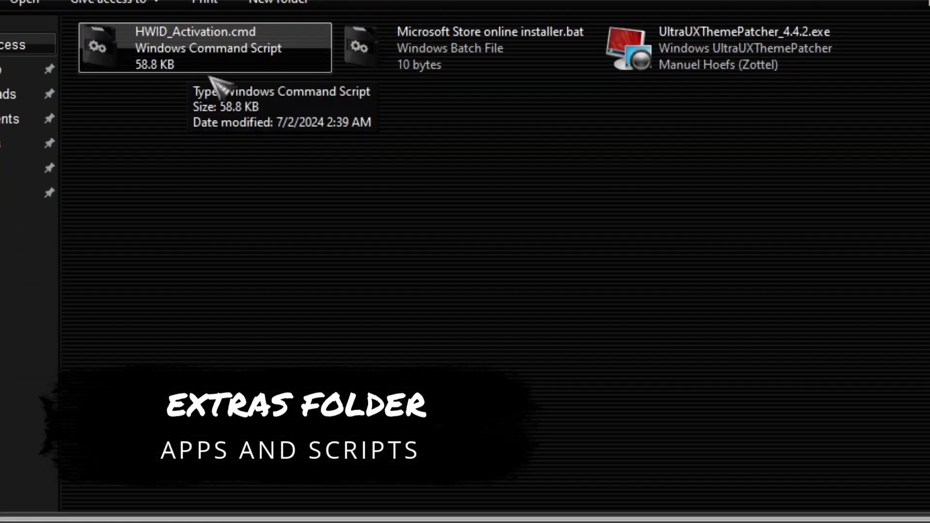
pyautogui.click(452, 57)
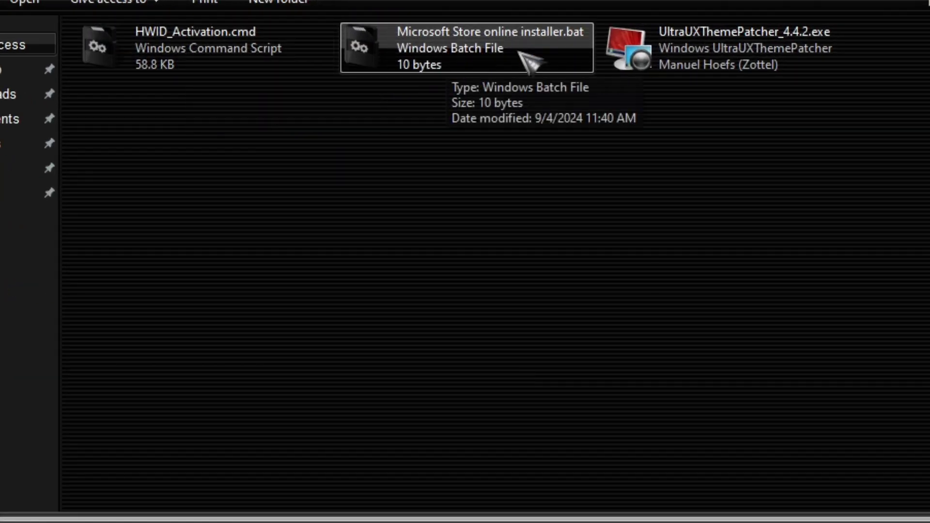
pyautogui.click(765, 54)
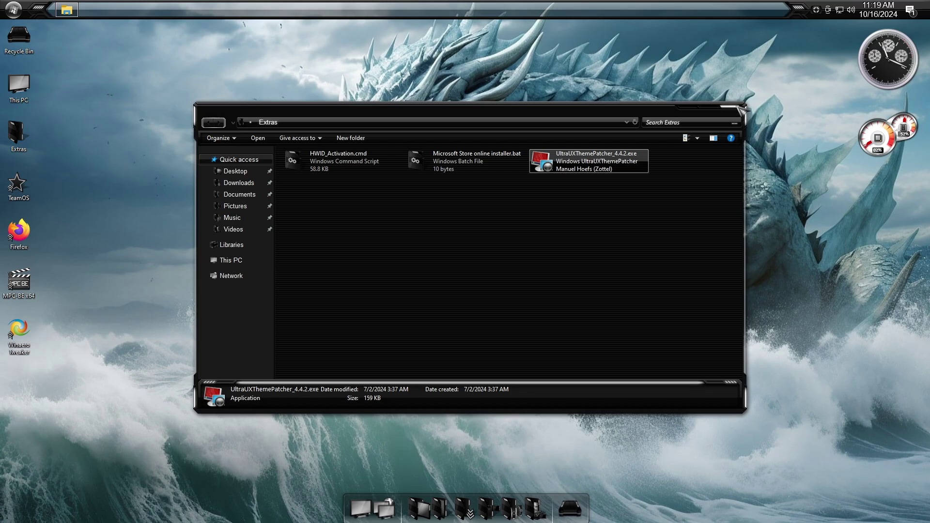
pyautogui.click(738, 108)
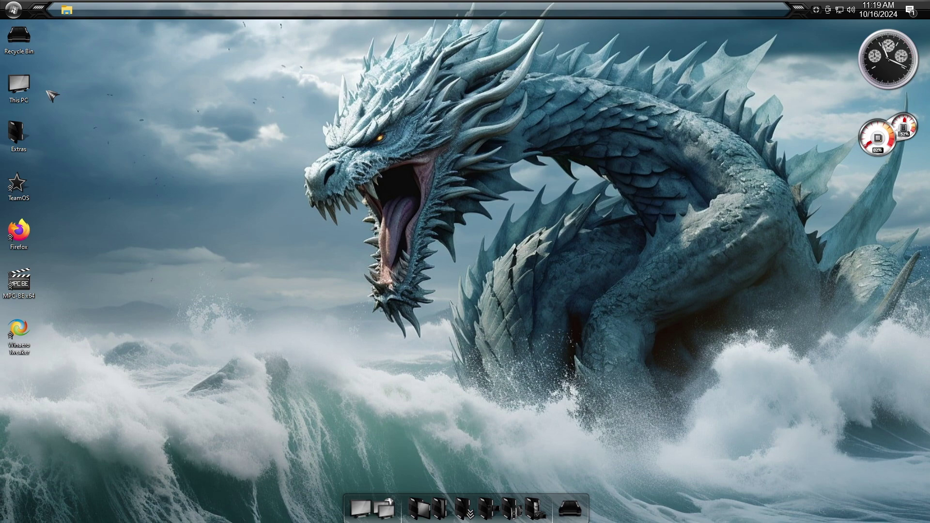
# Open Windows Settings, look through the installed apps under Apps & features, and return to the Settings home page.
pyautogui.click(15, 7)
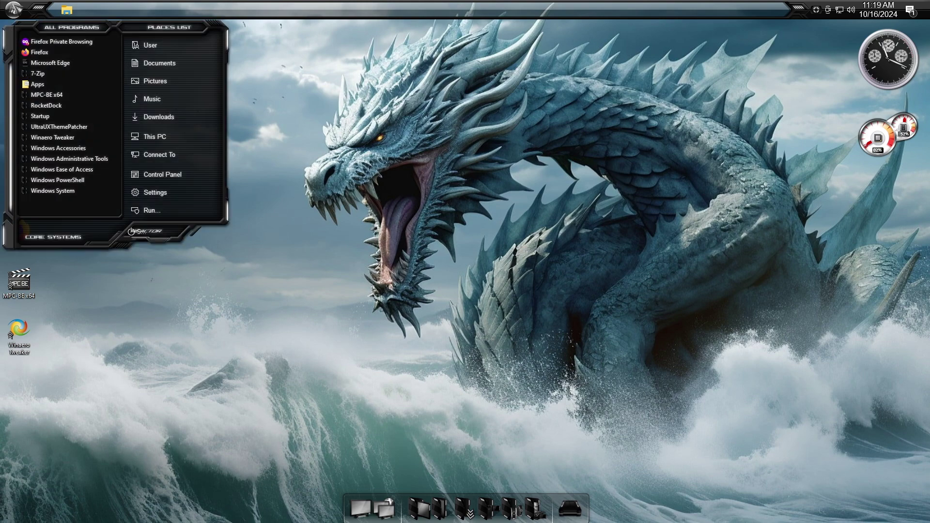
pyautogui.click(148, 193)
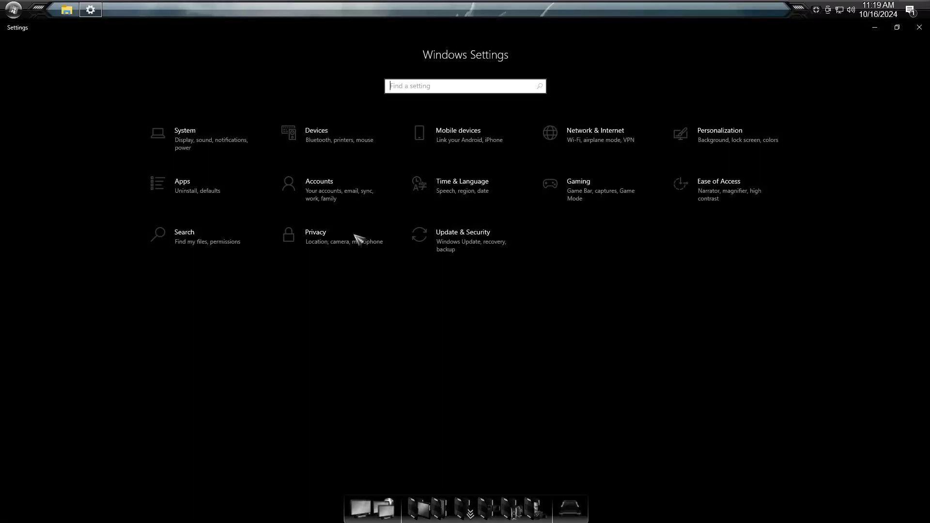
pyautogui.click(190, 198)
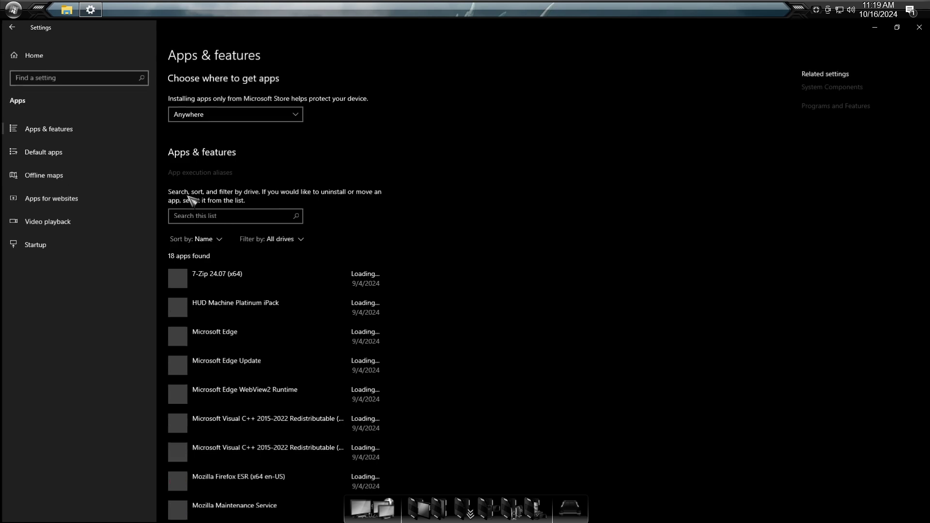
pyautogui.scroll(-5, 249, 334)
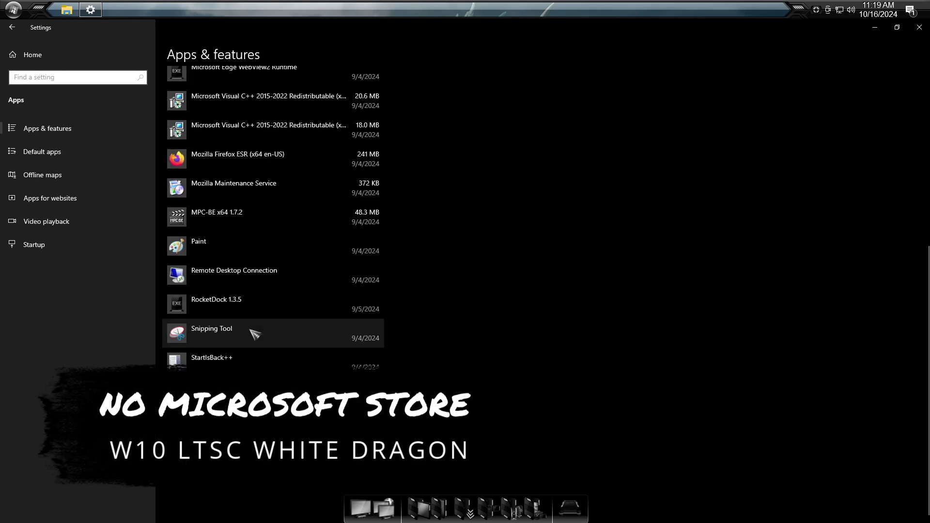
pyautogui.scroll(7, 266, 182)
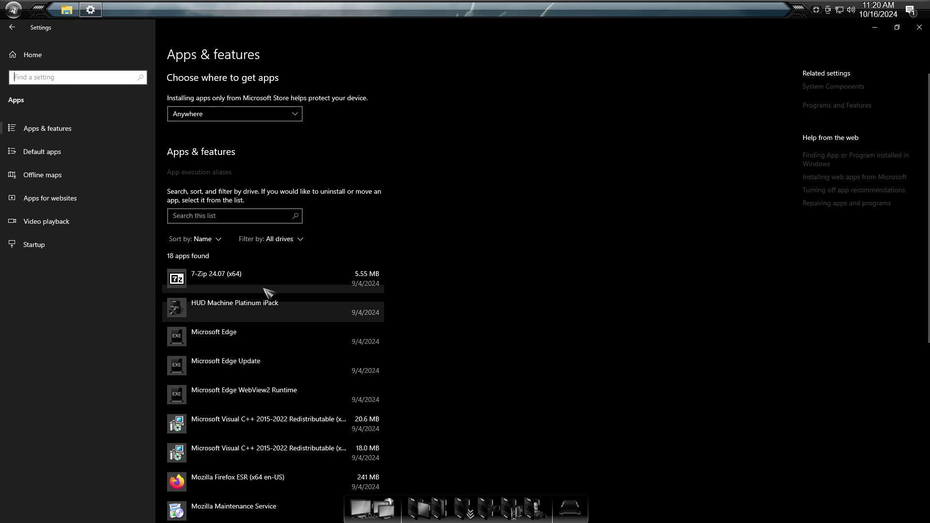
pyautogui.click(42, 62)
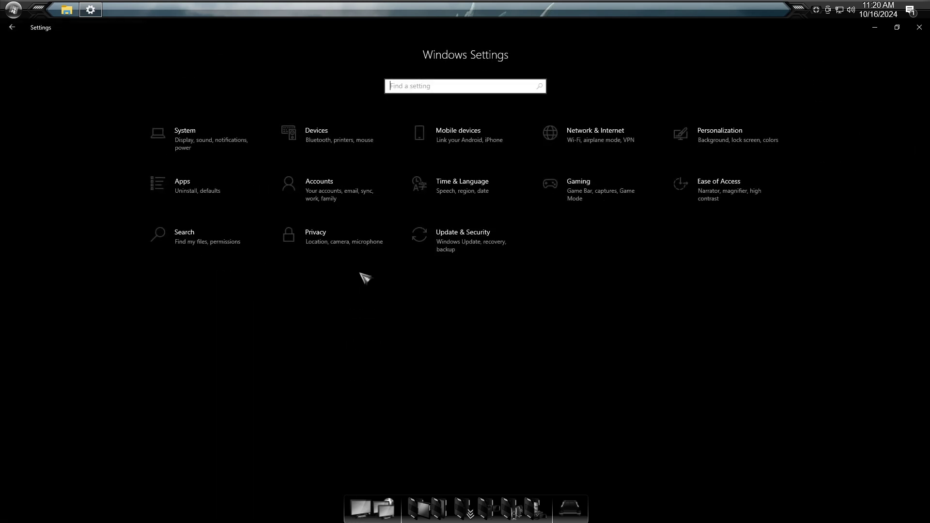
# Check the Windows Update and Windows Security pages in Update & Security, view the Windows Security overview, and close both windows.
pyautogui.click(487, 256)
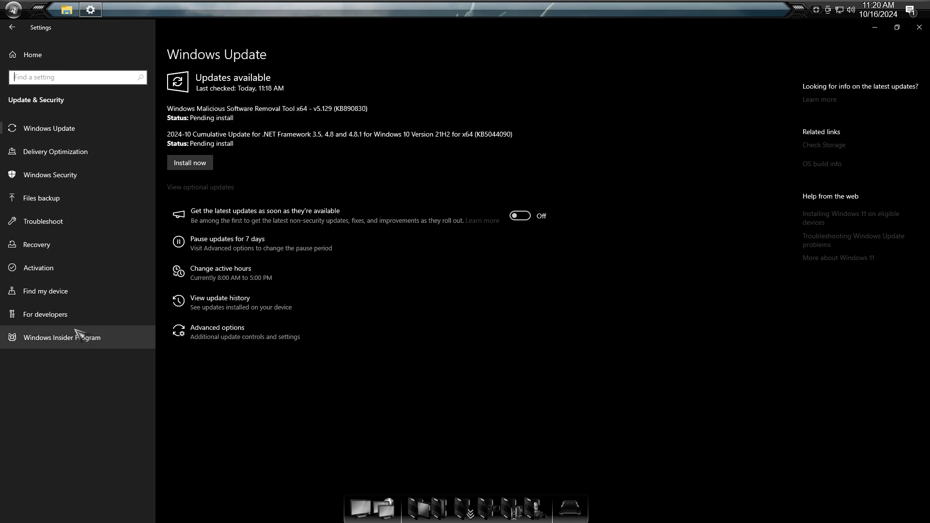
pyautogui.click(47, 175)
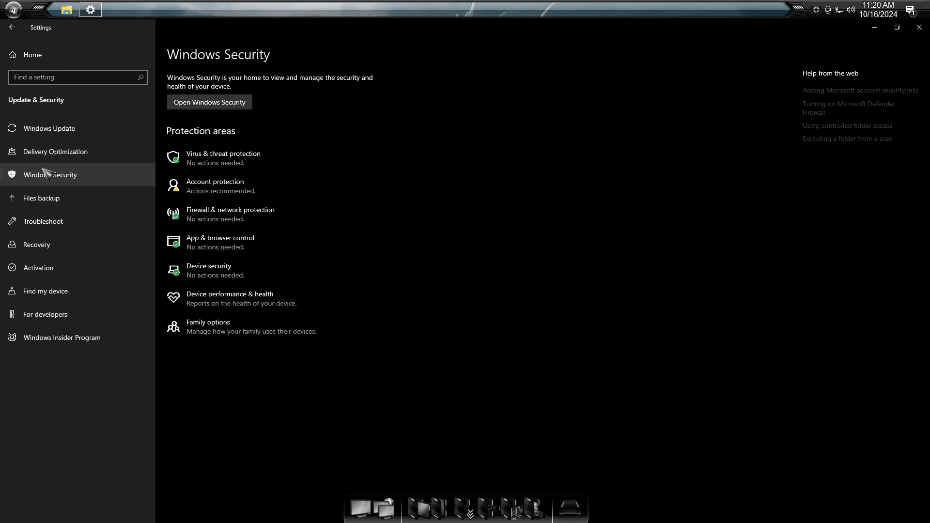
pyautogui.click(217, 103)
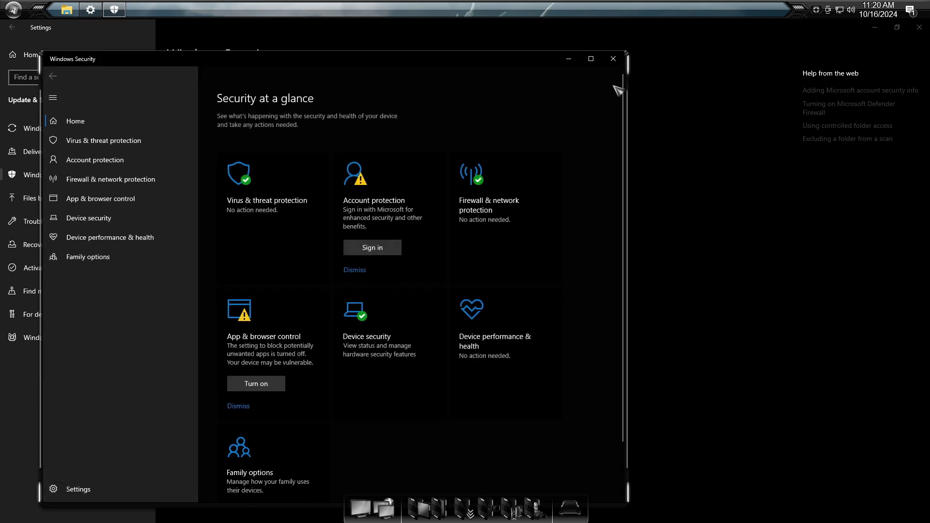
pyautogui.click(622, 61)
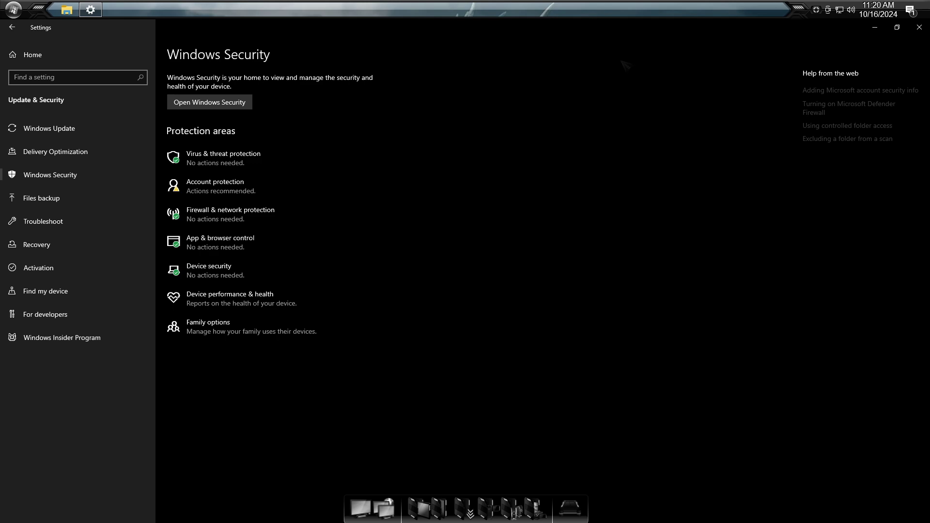
pyautogui.click(919, 27)
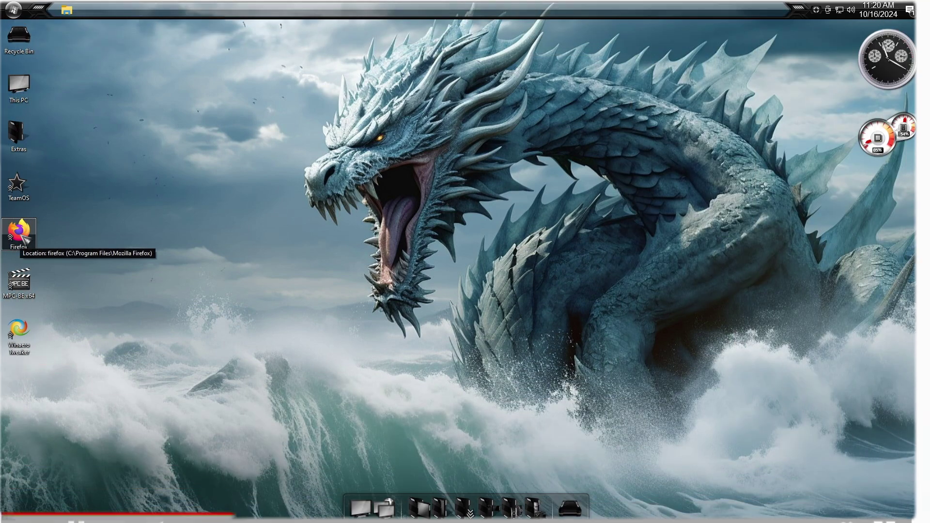
# Launch Firefox maximized, skip its welcome setup steps to start browsing, and close the Firefox Privacy Notice tab.
pyautogui.doubleClick(24, 238)
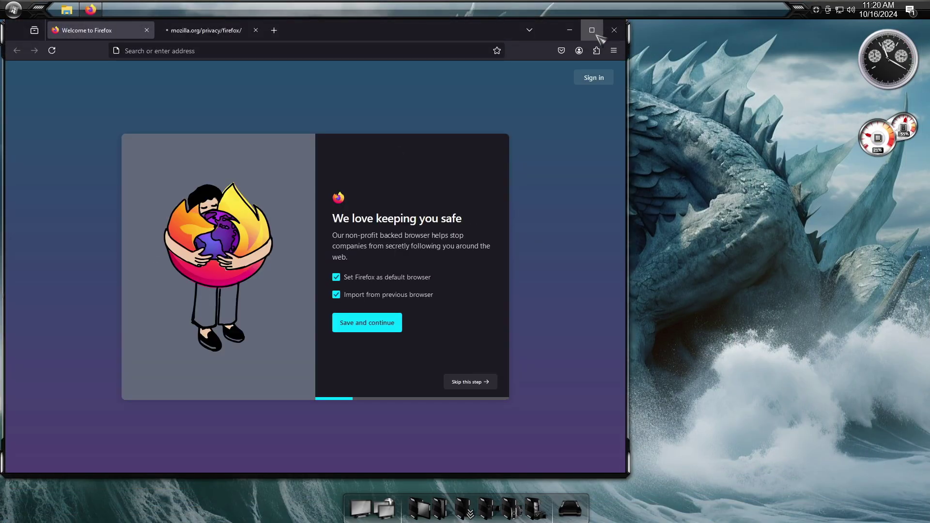
pyautogui.click(592, 30)
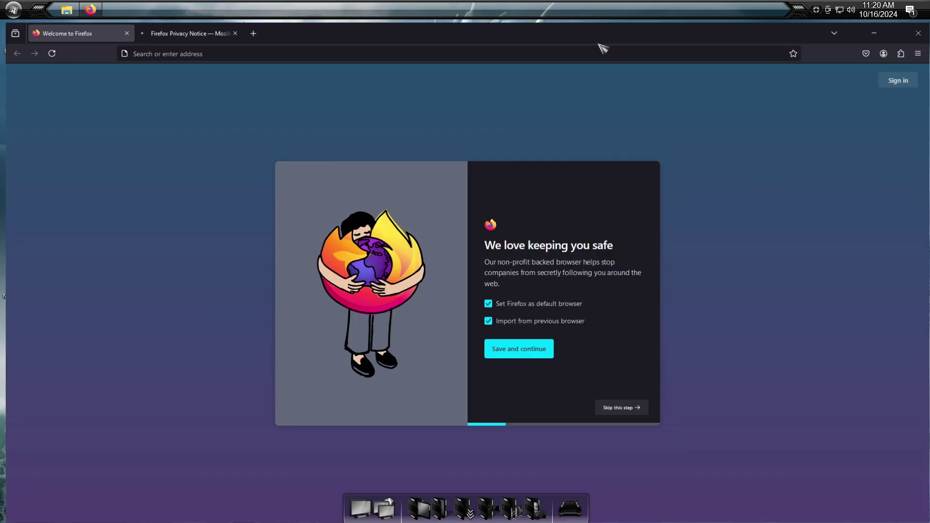
pyautogui.click(623, 409)
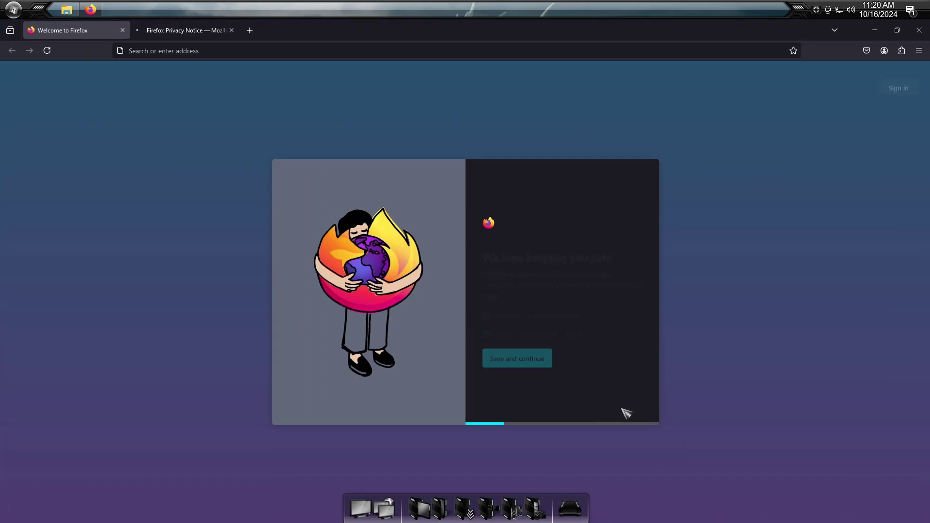
pyautogui.click(625, 408)
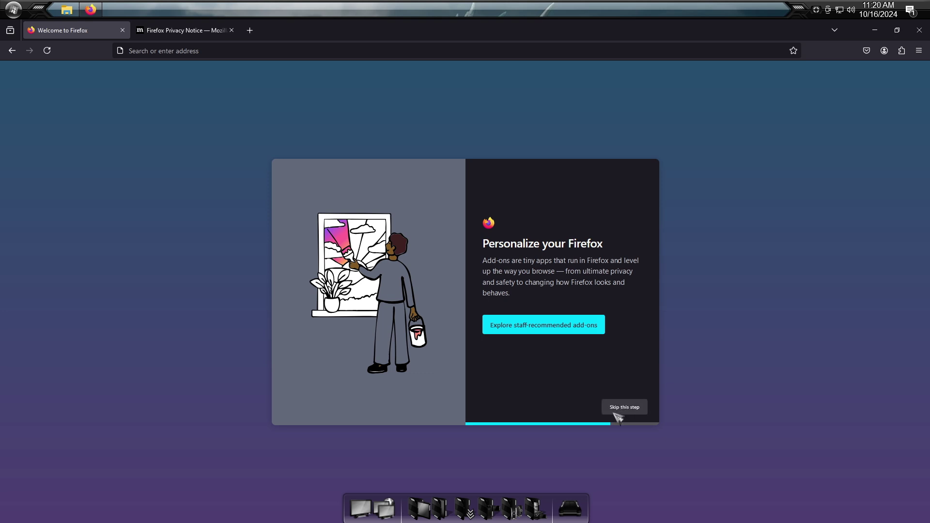
pyautogui.click(626, 408)
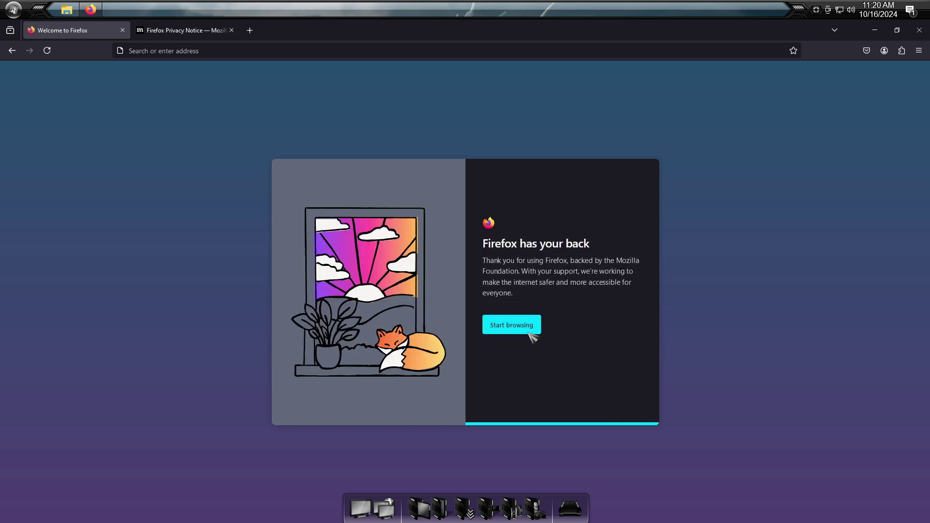
pyautogui.click(530, 333)
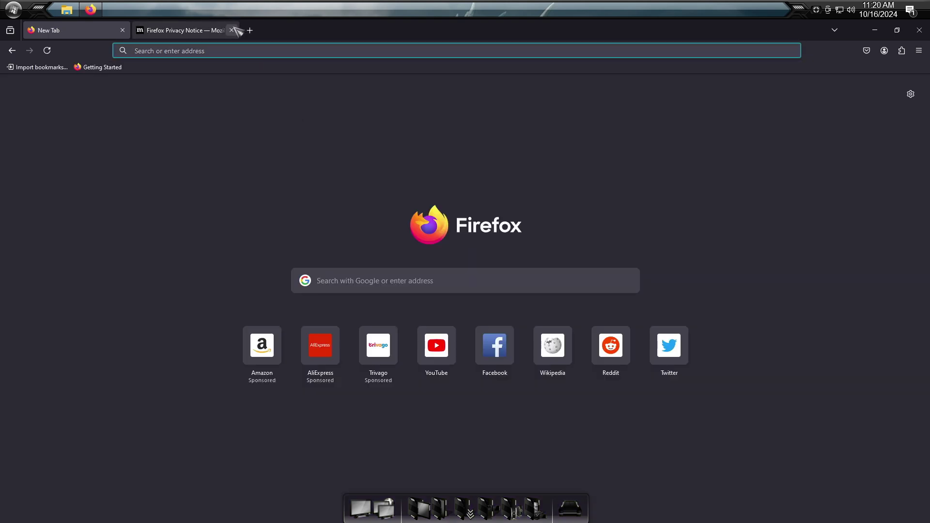
pyautogui.click(232, 30)
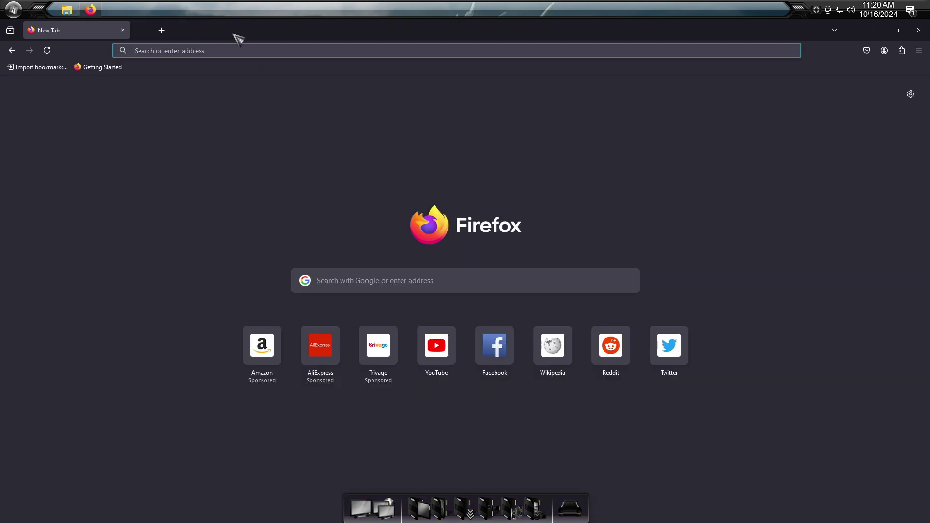
# Open YouTube from the new tab shortcuts and search for "dtech usb english".
pyautogui.click(445, 351)
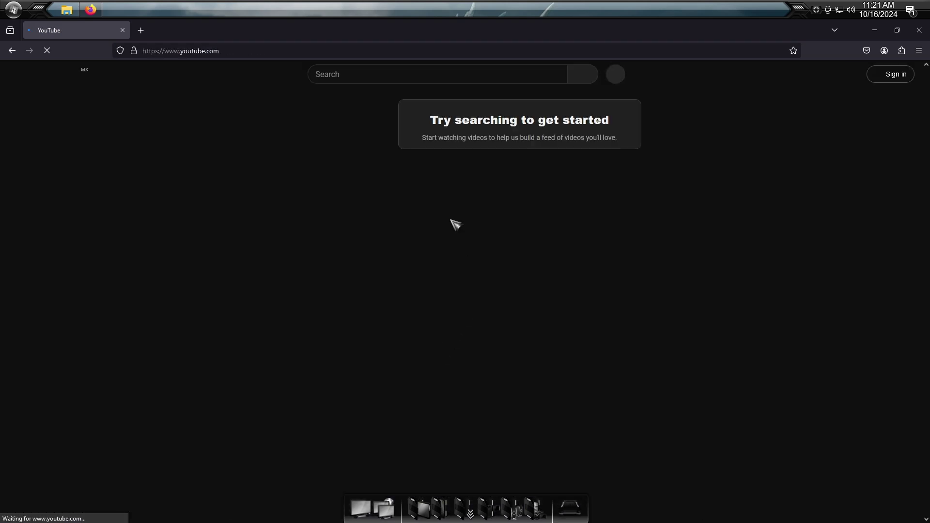
pyautogui.click(343, 74)
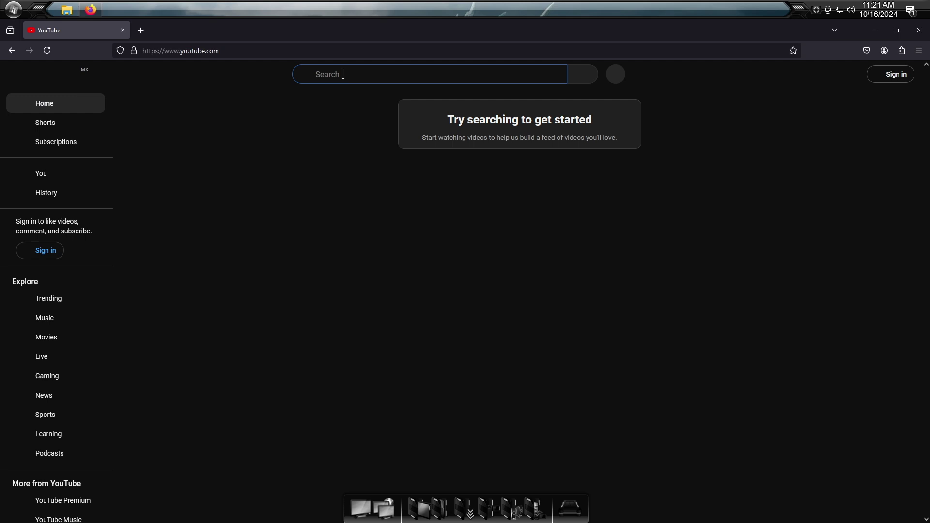
pyautogui.write('dtech')
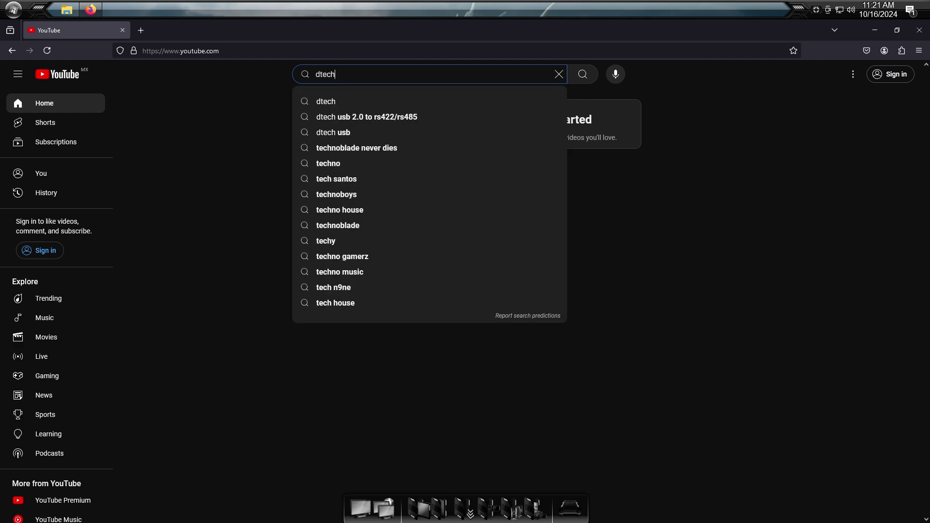
pyautogui.write(' usb english')
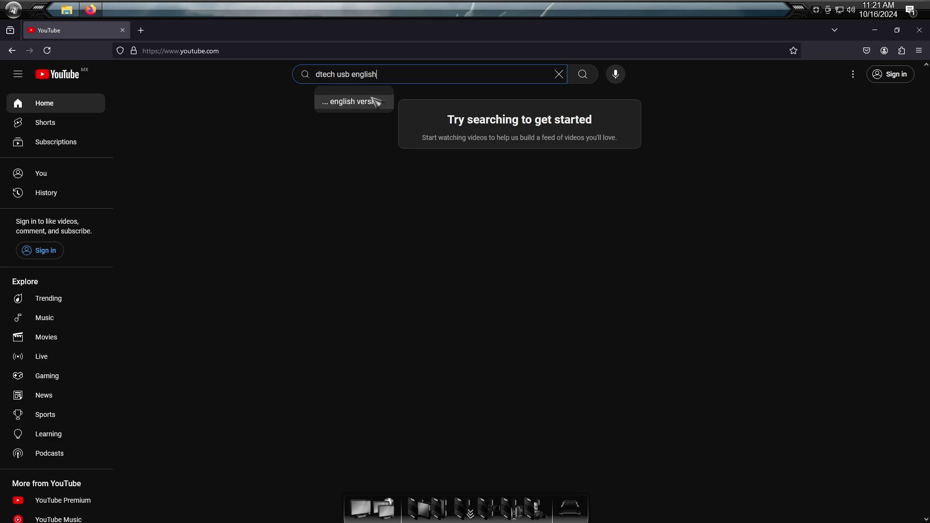
pyautogui.click(582, 75)
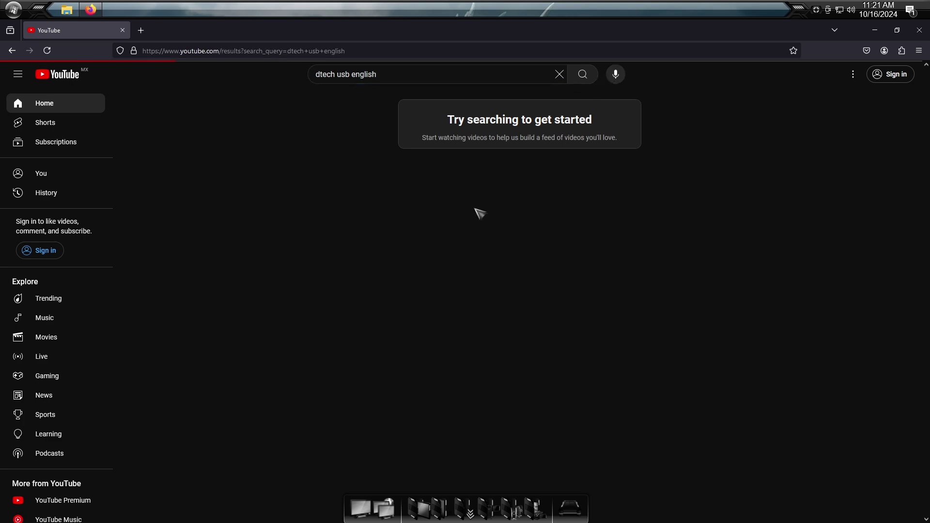
# Open the D-TECH USB | SYSTEMS channel from the search results and look through its videos.
pyautogui.scroll(-1, 531, 233)
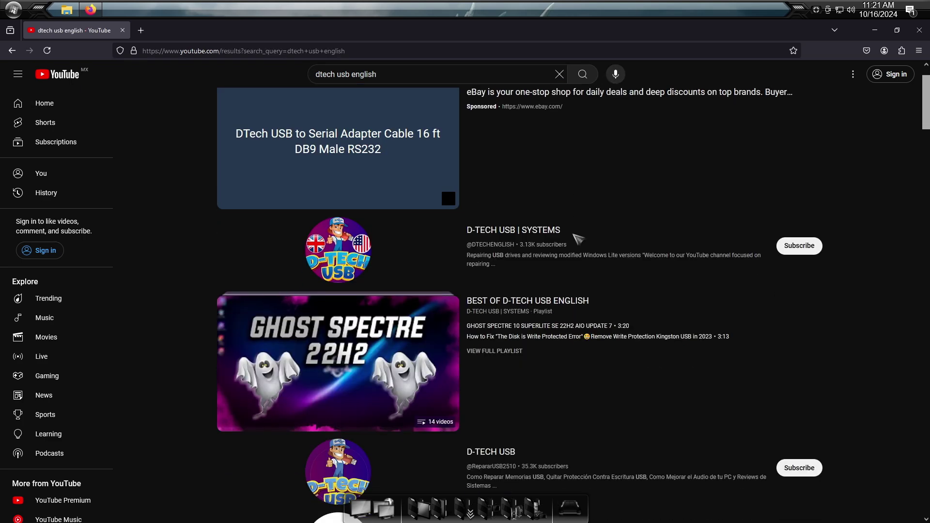
pyautogui.click(528, 236)
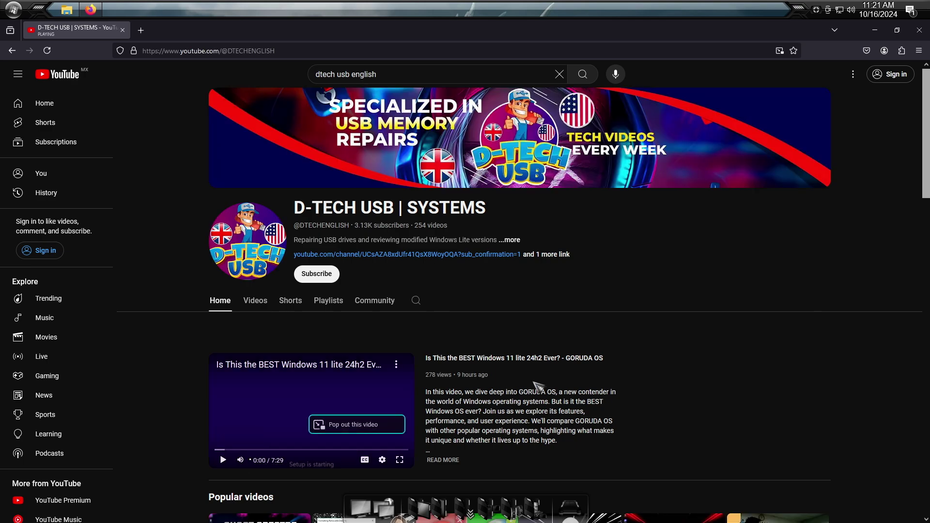
pyautogui.scroll(-10, 557, 334)
pyautogui.scroll(-10, 575, 339)
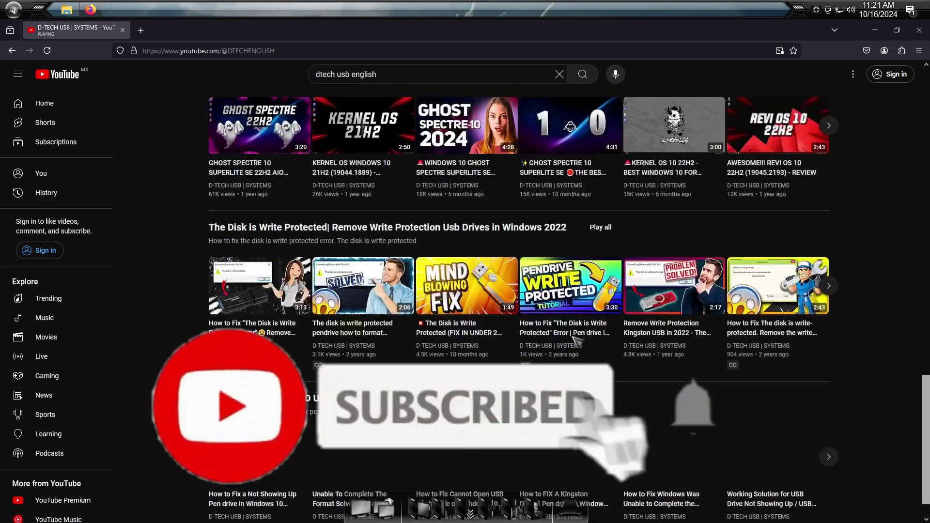
pyautogui.scroll(20, 576, 340)
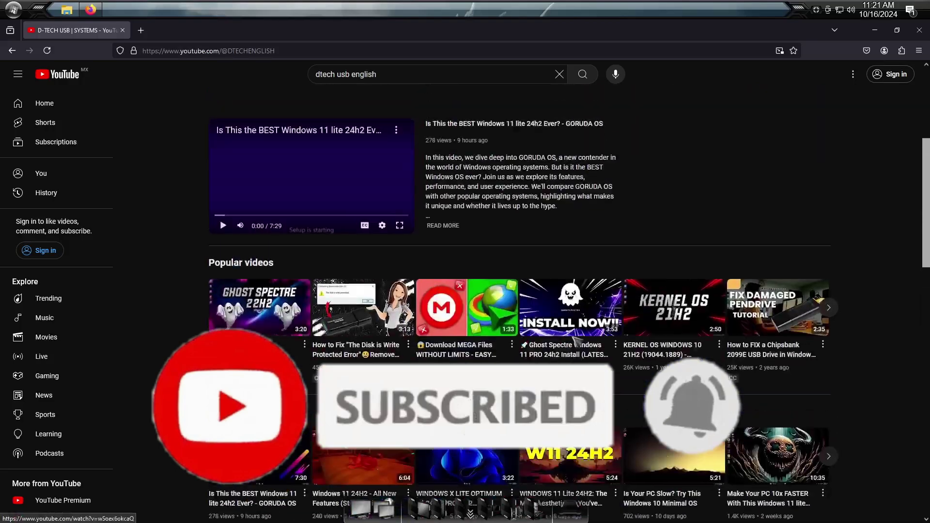
# Search the web for "pexels" in a new browser tab and open the Pexels free stock photo site.
pyautogui.click(141, 30)
pyautogui.write('pexel')
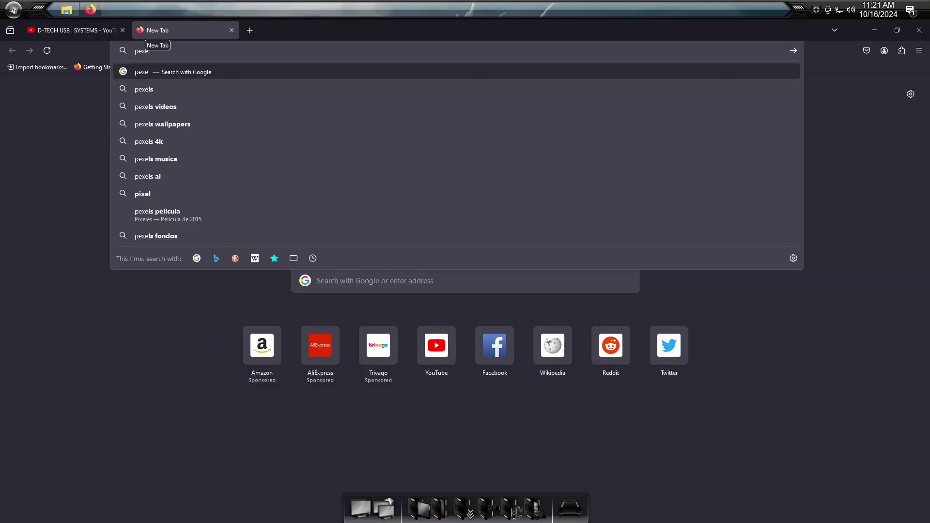
pyautogui.write('s')
pyautogui.press('Return')
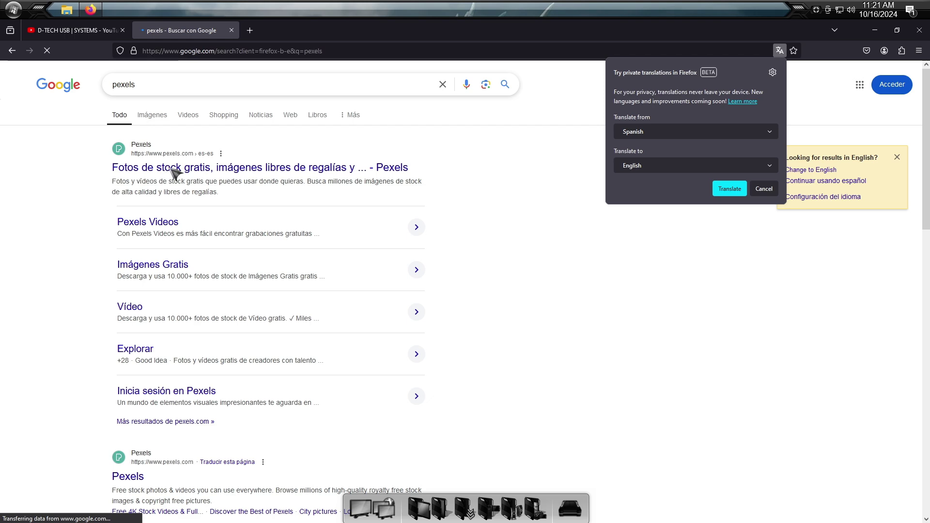
pyautogui.click(189, 169)
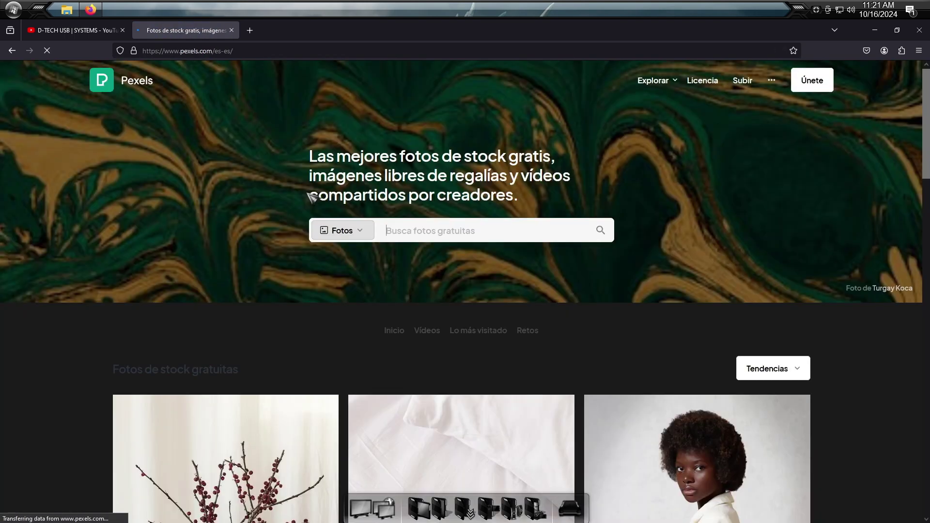
# Translate the Pexels page from Spanish to English and look through its free stock photos.
pyautogui.scroll(-20, 493, 349)
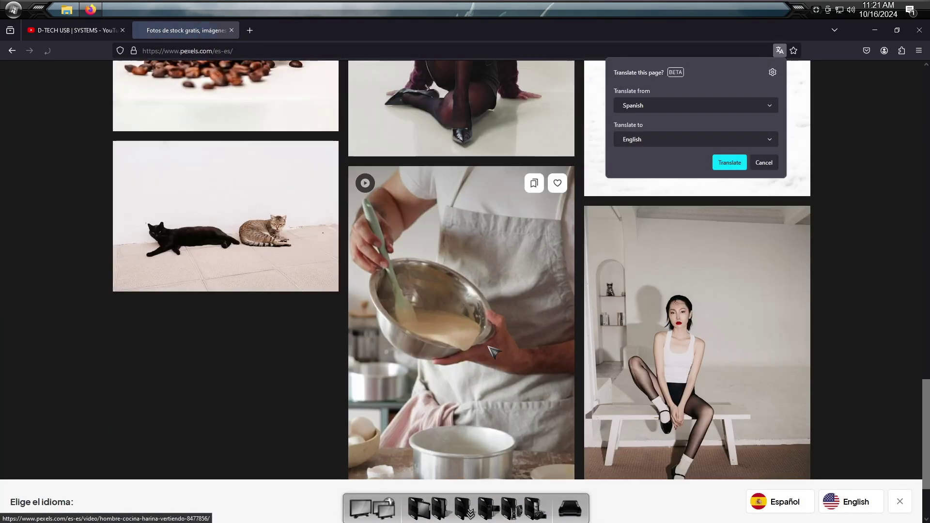
pyautogui.scroll(5, 492, 350)
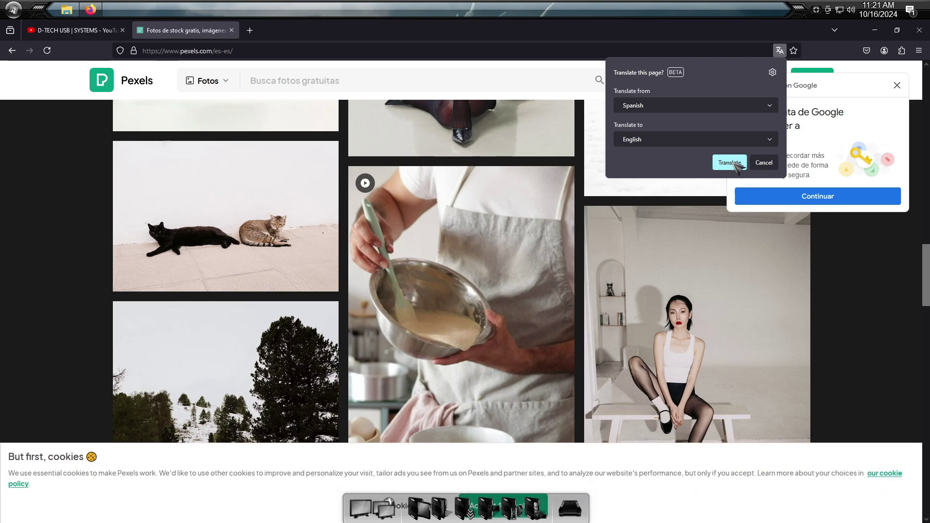
pyautogui.press('Return')
pyautogui.scroll(-10, 580, 310)
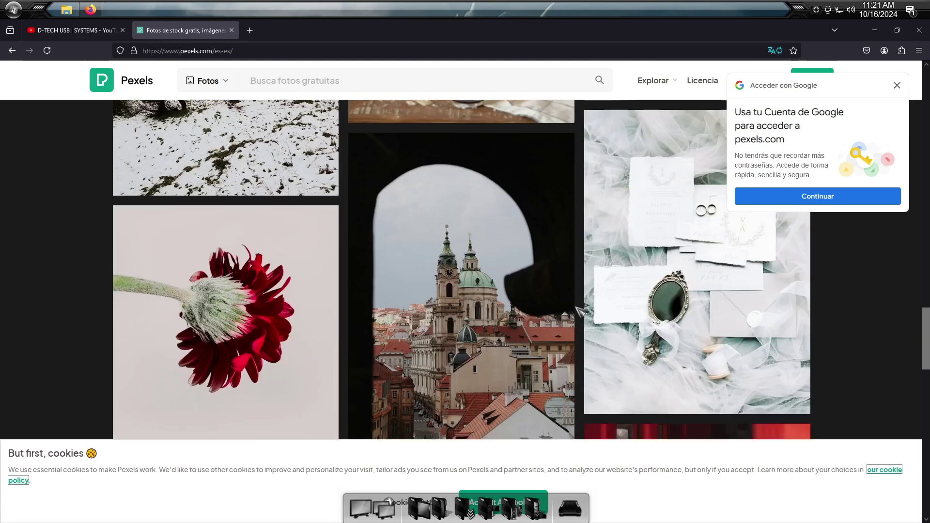
pyautogui.scroll(10, 580, 310)
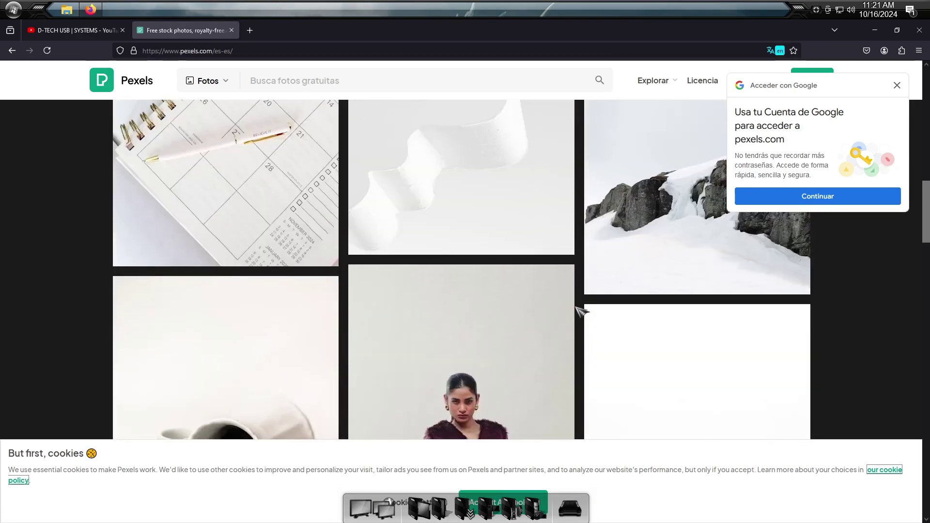
pyautogui.scroll(5, 512, 306)
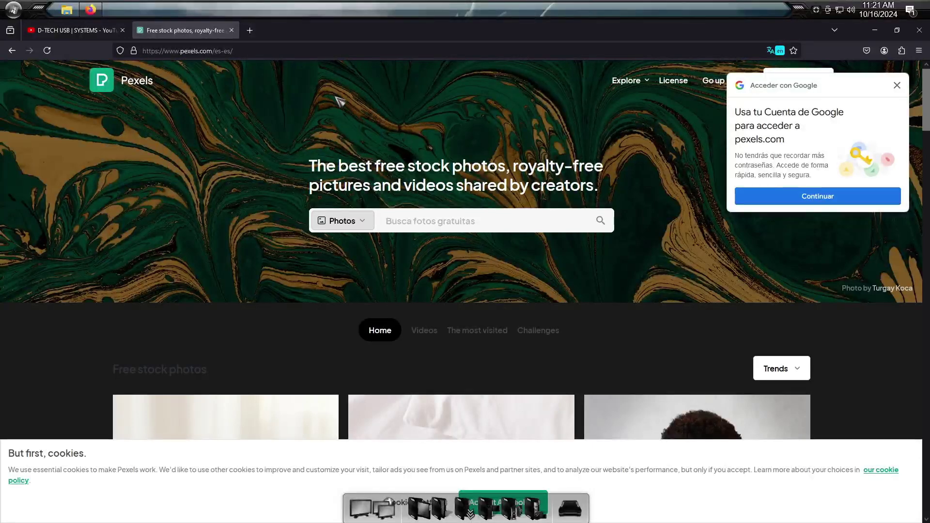
# Search the web for "audionautix" in a new browser tab, open the Audionautix free music site and look through its page.
pyautogui.click(250, 31)
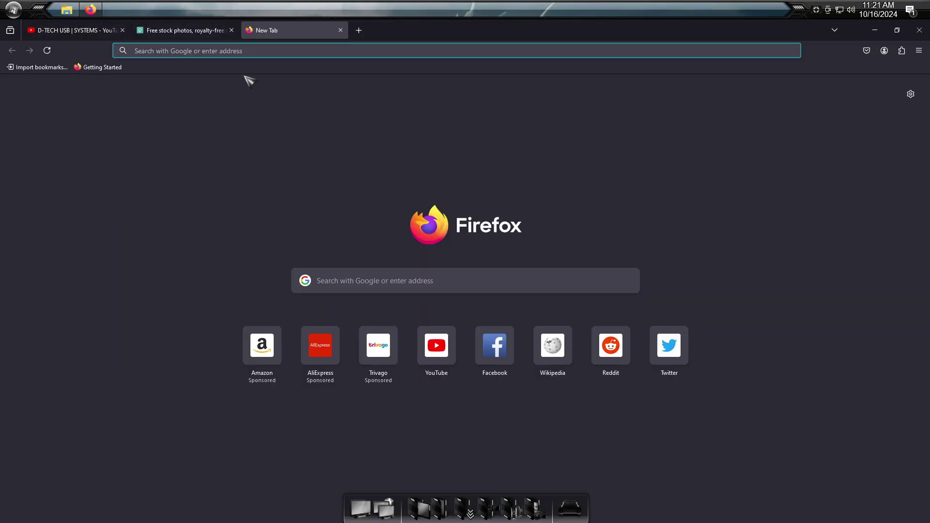
pyautogui.write('audionau')
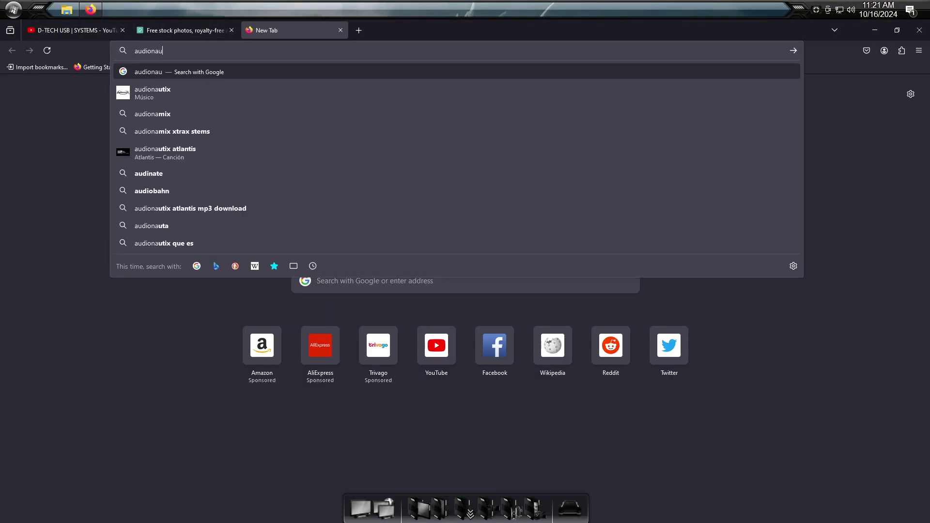
pyautogui.write('tix')
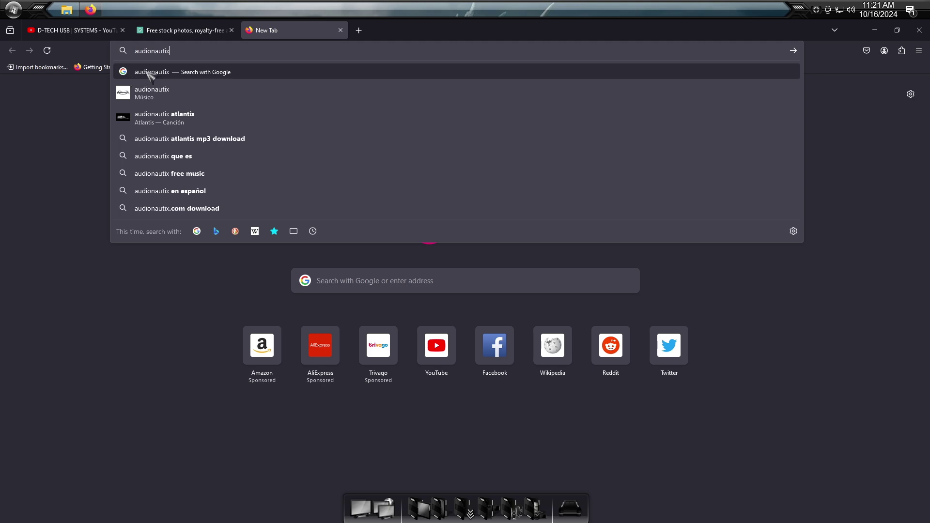
pyautogui.click(149, 72)
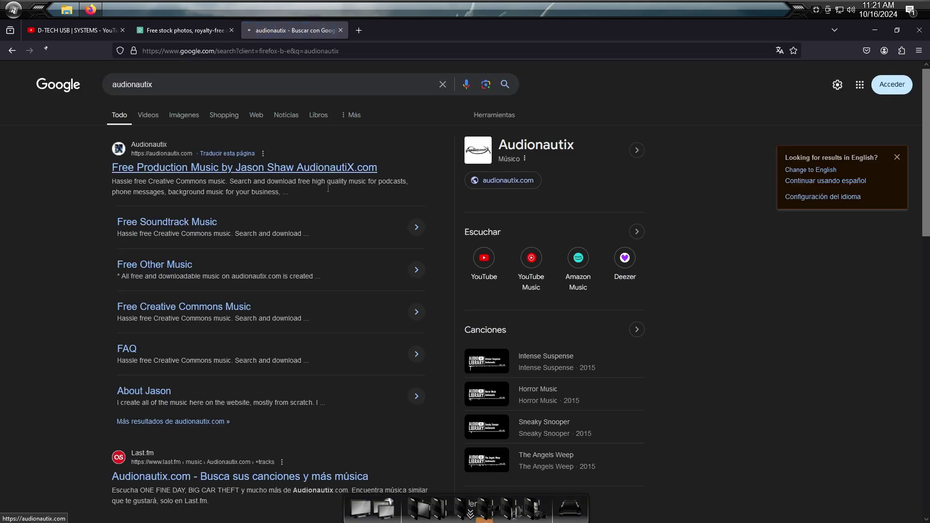
pyautogui.scroll(-6, 465, 247)
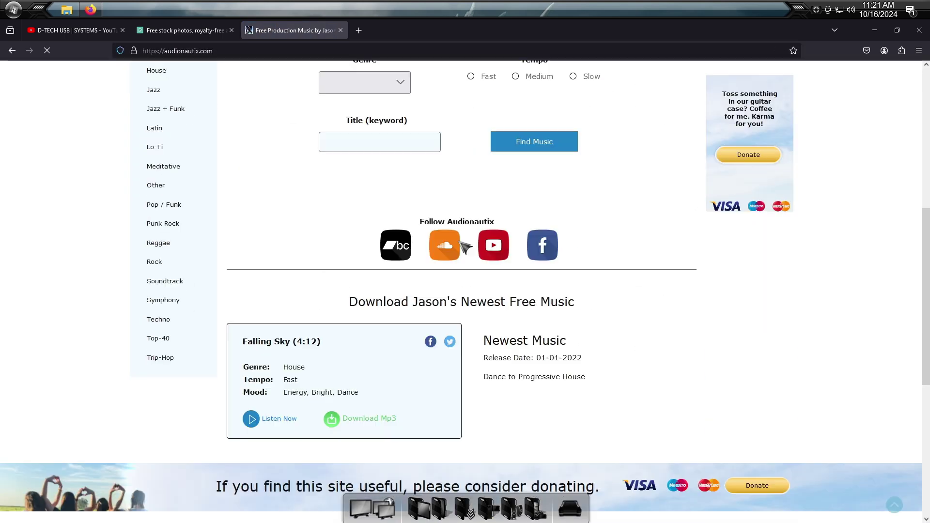
pyautogui.scroll(-5, 465, 247)
pyautogui.scroll(10, 465, 247)
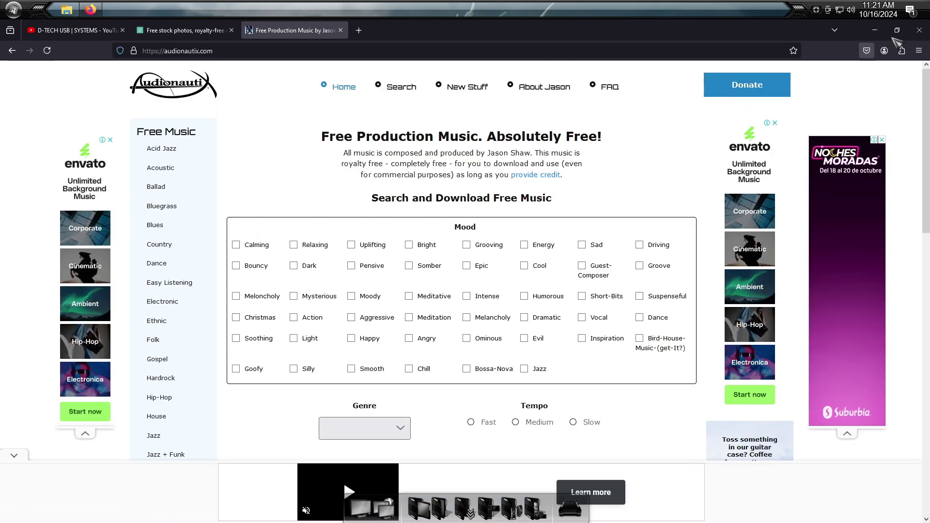
# Minimize Firefox and check the running processes, CPU and memory performance in Task Manager, leaving the desktop clear.
pyautogui.click(875, 30)
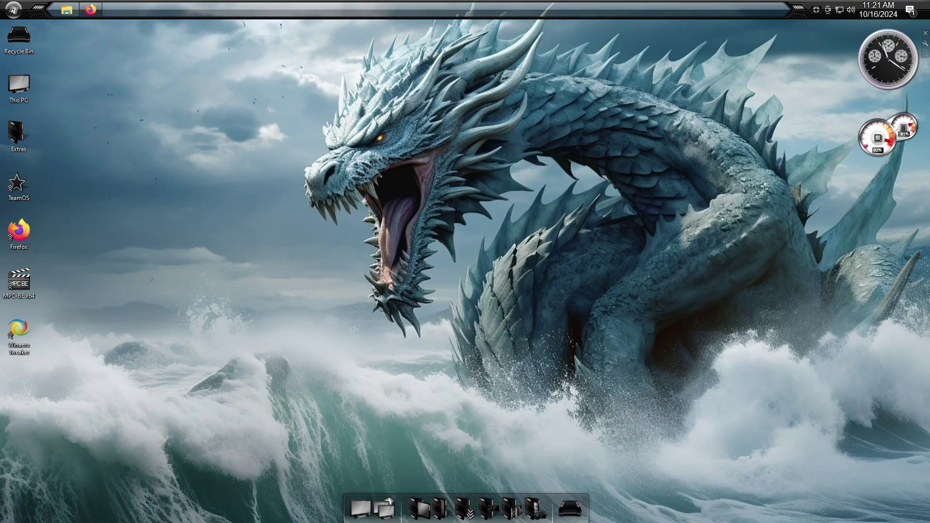
pyautogui.rightClick(321, 12)
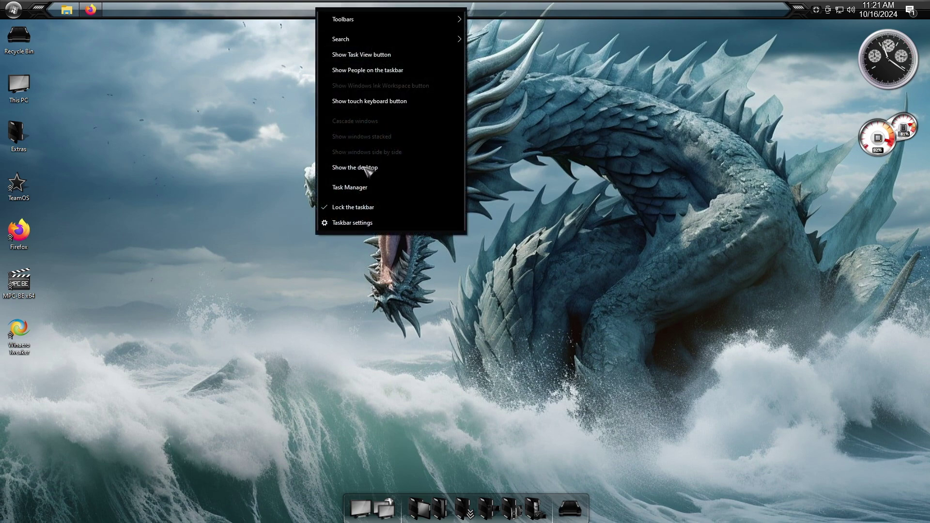
pyautogui.click(361, 186)
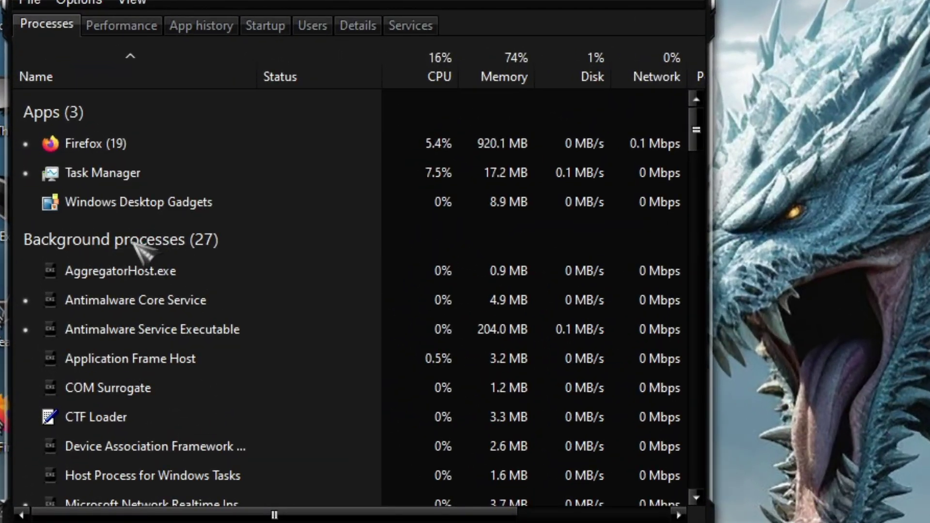
pyautogui.click(140, 26)
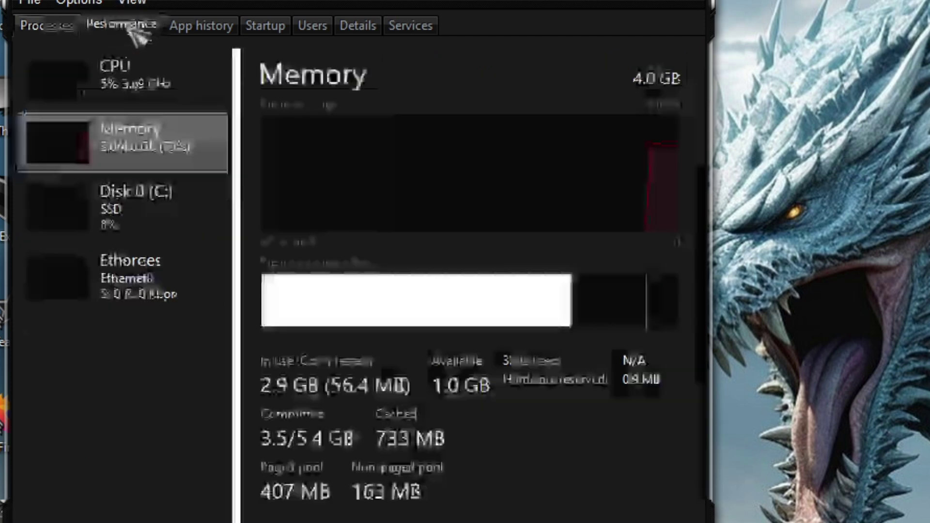
pyautogui.click(130, 90)
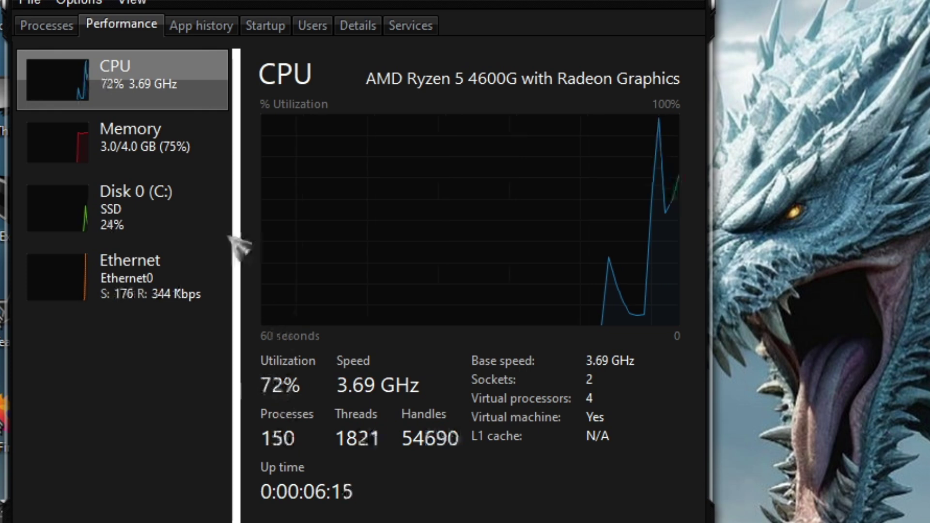
pyautogui.click(182, 167)
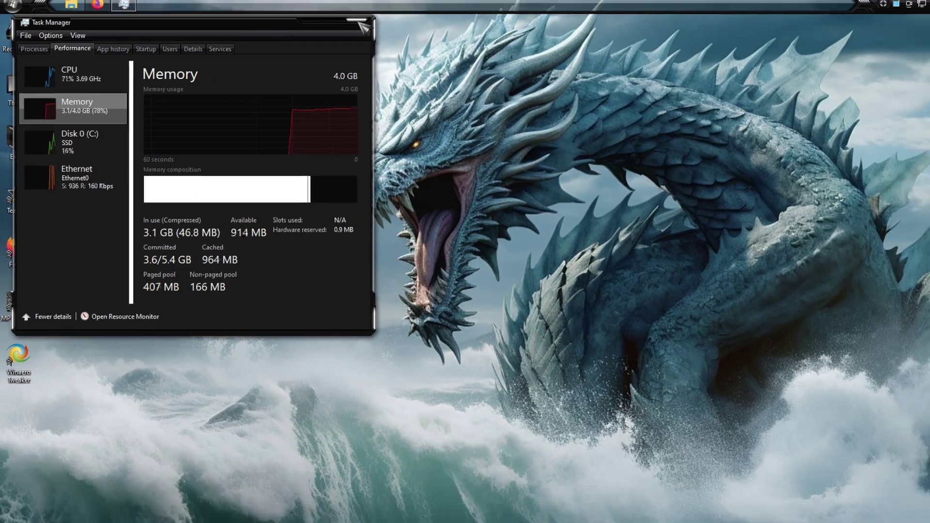
pyautogui.click(599, 1)
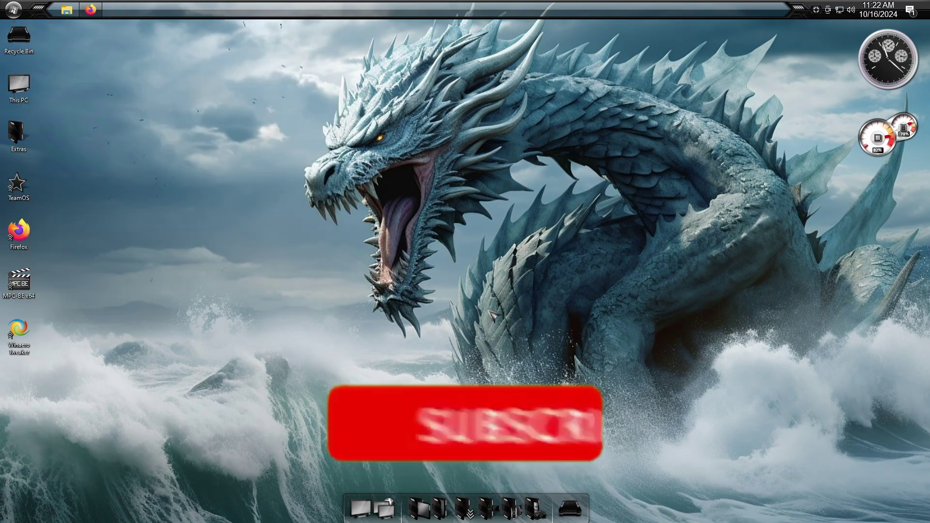